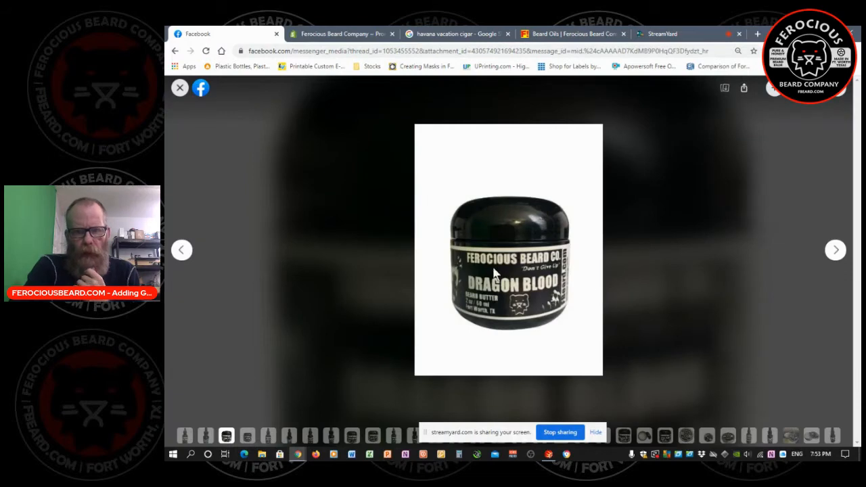
Copy the Dragon Blood beard butter jar image from Facebook and switch to Fireworks.
{"action": "right_click", "coordinate": [494, 271]}
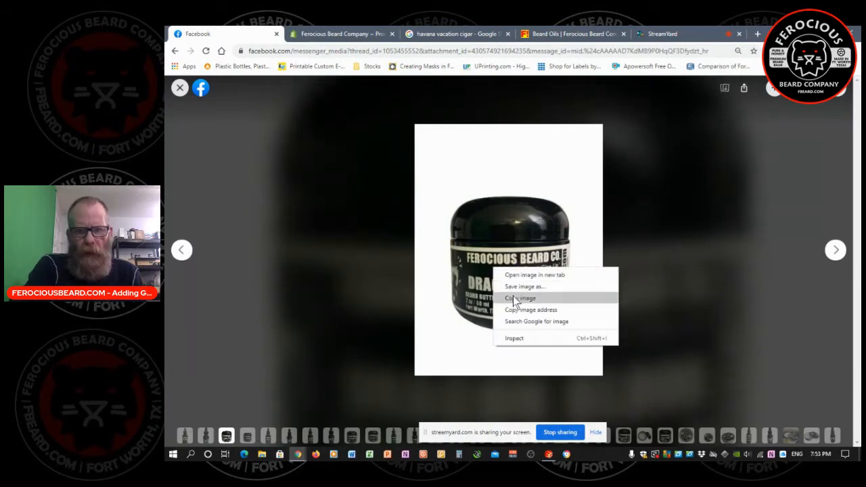
{"action": "left_click", "coordinate": [516, 302]}
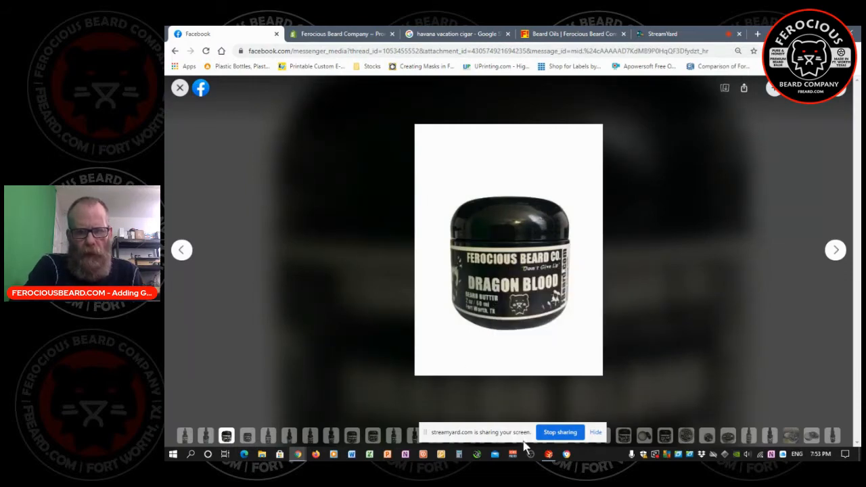
{"action": "left_click", "coordinate": [548, 454]}
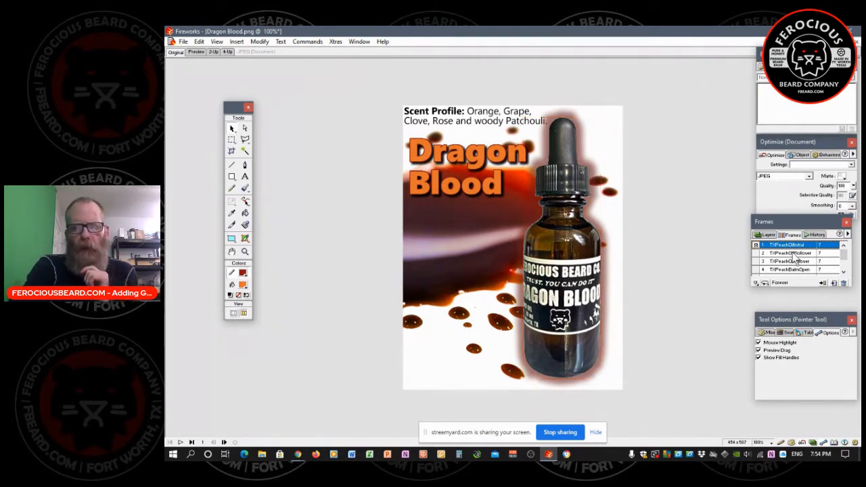
Compare the first two frames and rename frame 1 as DragonBloodOilInitial.
{"action": "left_click", "coordinate": [792, 253]}
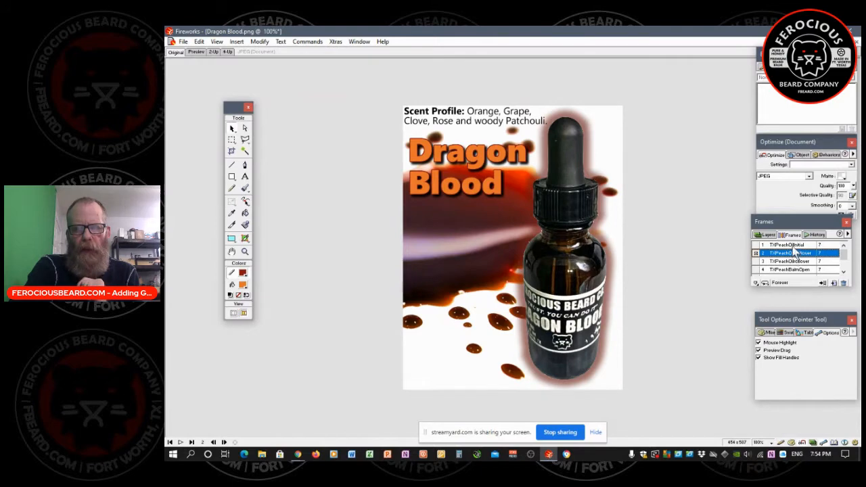
{"action": "left_click", "coordinate": [794, 245]}
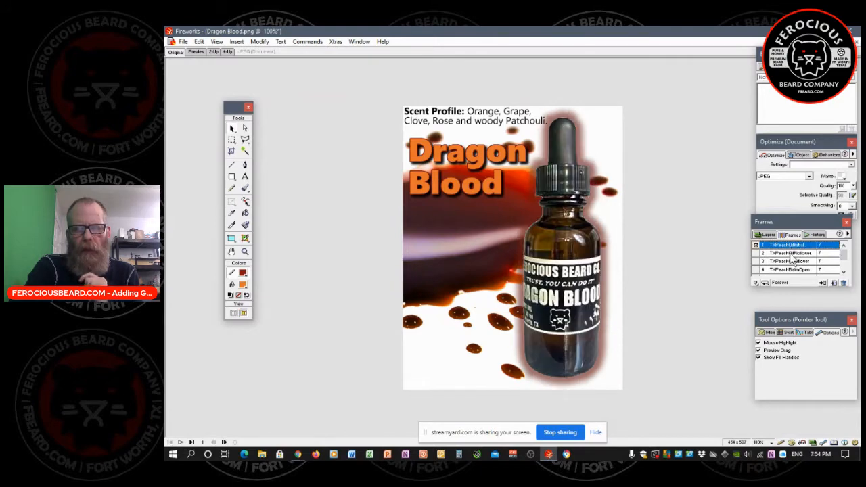
{"action": "left_click", "coordinate": [791, 253]}
{"action": "left_click", "coordinate": [792, 245]}
{"action": "double_click", "coordinate": [784, 245]}
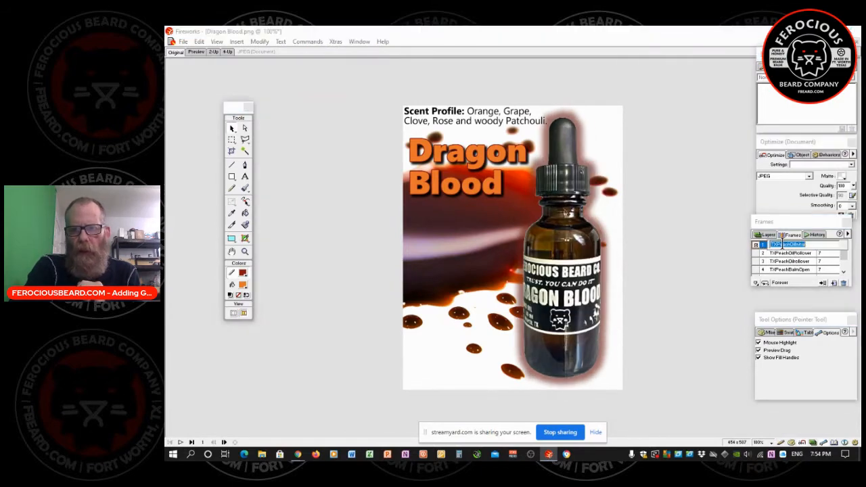
{"action": "left_click_drag", "start_coordinate": [790, 244], "coordinate": [166, 117]}
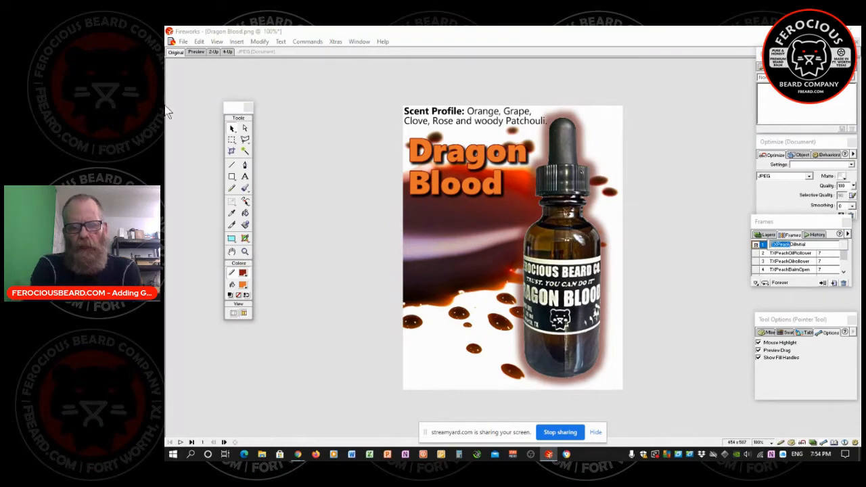
{"action": "key", "text": "BackSpace"}
{"action": "type", "text": "DragonBlood"}
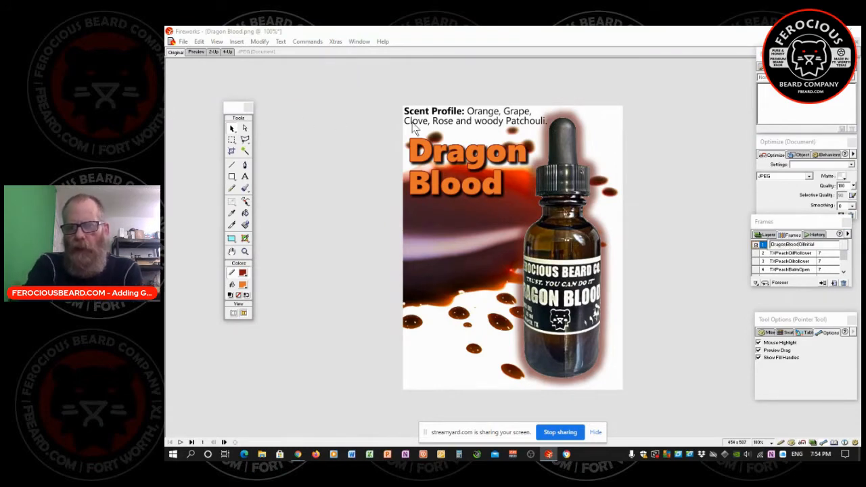
{"action": "key", "text": "Return"}
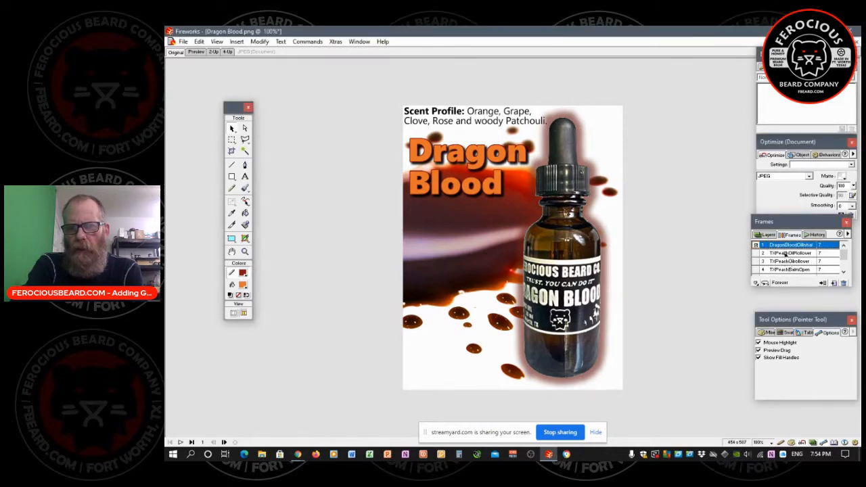
Rename frame 2 as DragonBloodOilRollover.
{"action": "double_click", "coordinate": [787, 253]}
{"action": "left_click_drag", "start_coordinate": [790, 253], "coordinate": [168, 108]}
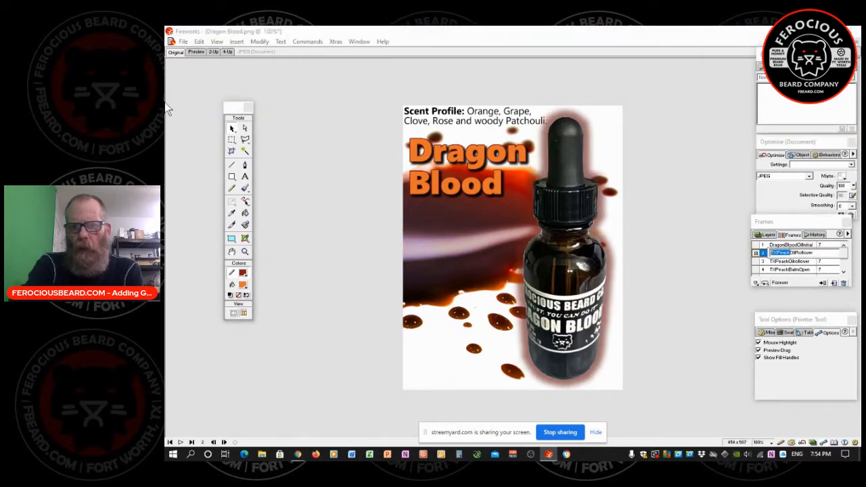
{"action": "type", "text": "Dragon"}
{"action": "type", "text": "Blood"}
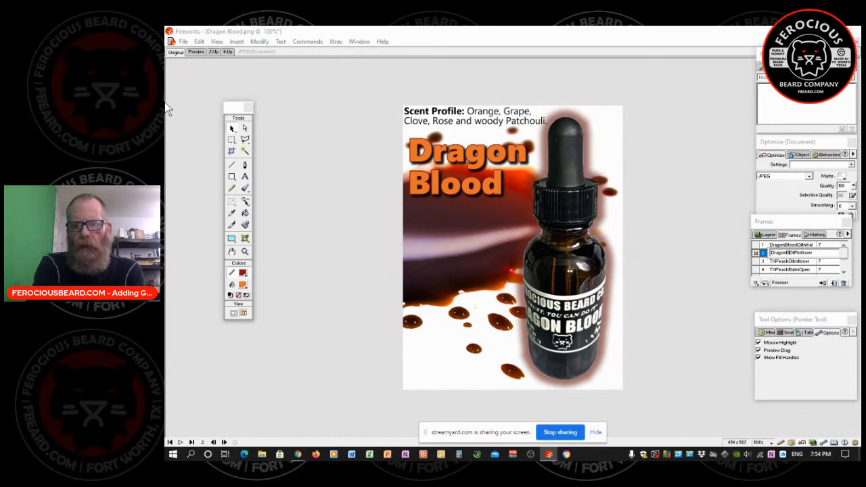
{"action": "key", "text": "Return"}
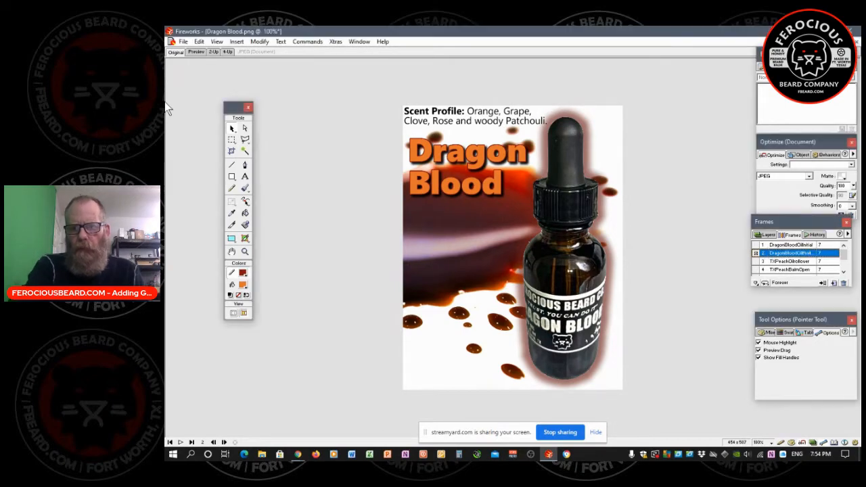
Delete the leftover Texas Peach oil rollover frame, frame 3.
{"action": "left_click", "coordinate": [791, 262]}
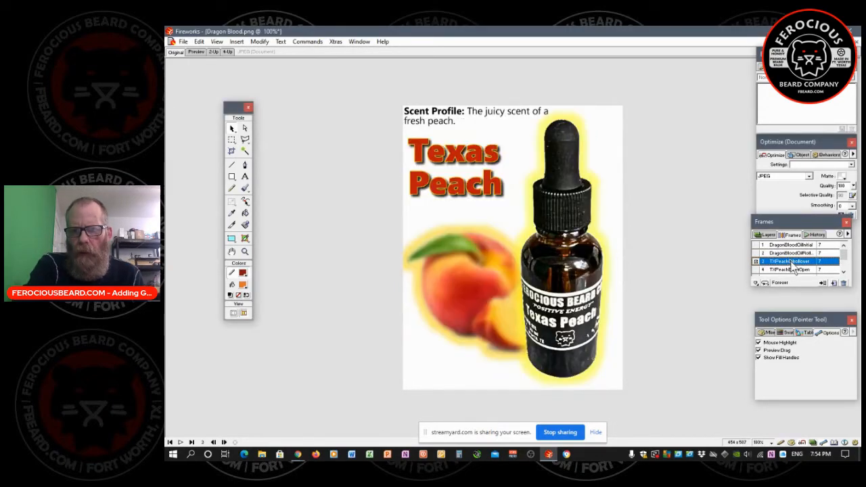
{"action": "left_click", "coordinate": [849, 234]}
{"action": "left_click", "coordinate": [791, 258]}
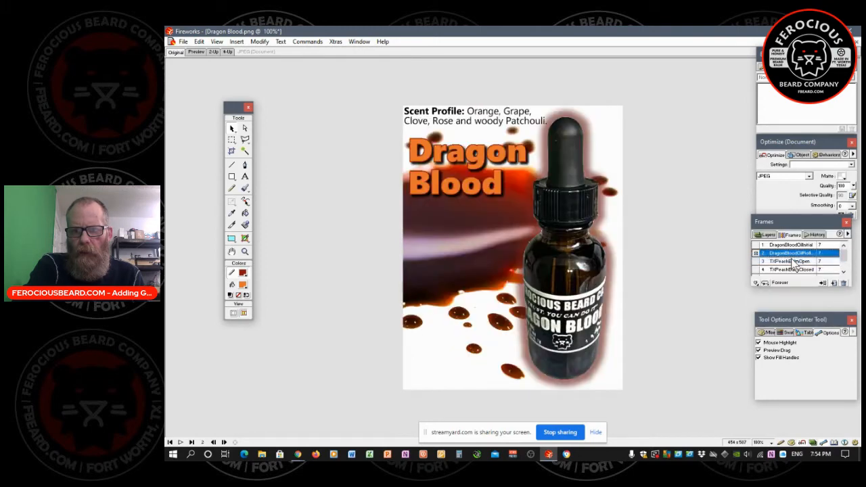
Paste the copied Dragon Blood jar image into the TXPeachButterClosed frame and remove its white background with the Magic Wand.
{"action": "left_click", "coordinate": [795, 262]}
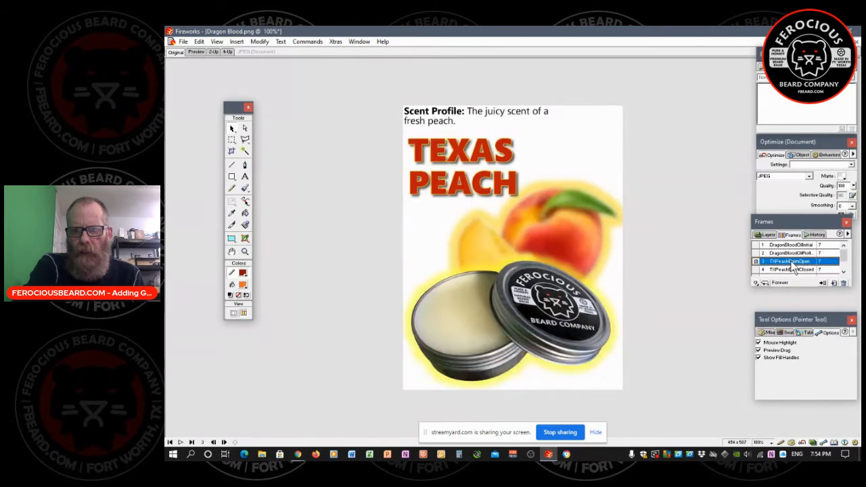
{"action": "left_click", "coordinate": [799, 254]}
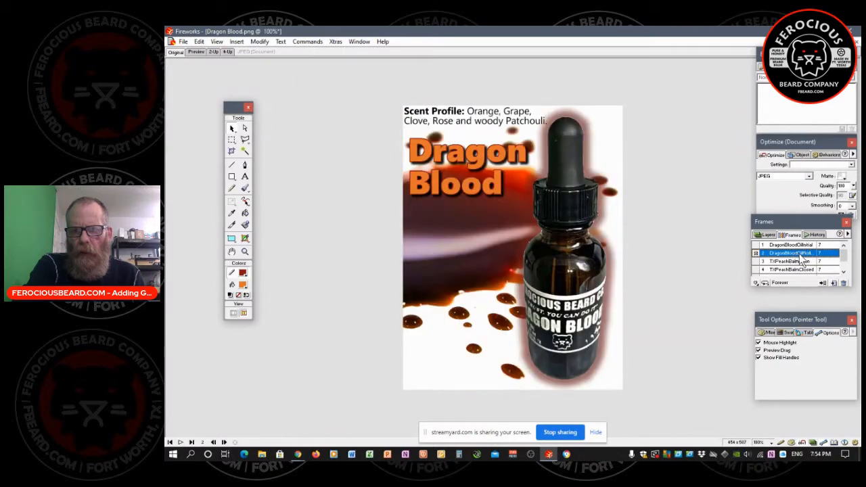
{"action": "scroll", "coordinate": [802, 260], "scroll_direction": "down", "scroll_amount": 1}
{"action": "left_click", "coordinate": [798, 261]}
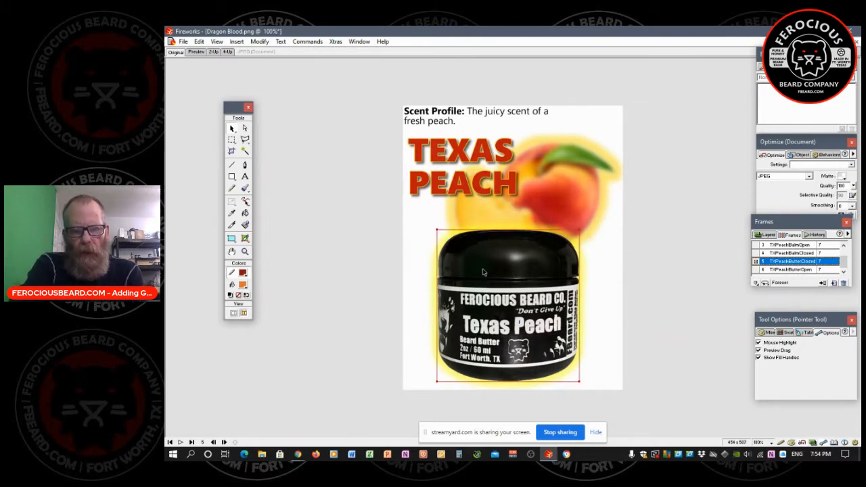
{"action": "key", "text": "ctrl+v"}
{"action": "left_click", "coordinate": [245, 151]}
{"action": "left_click", "coordinate": [498, 147]}
{"action": "key", "text": "Delete"}
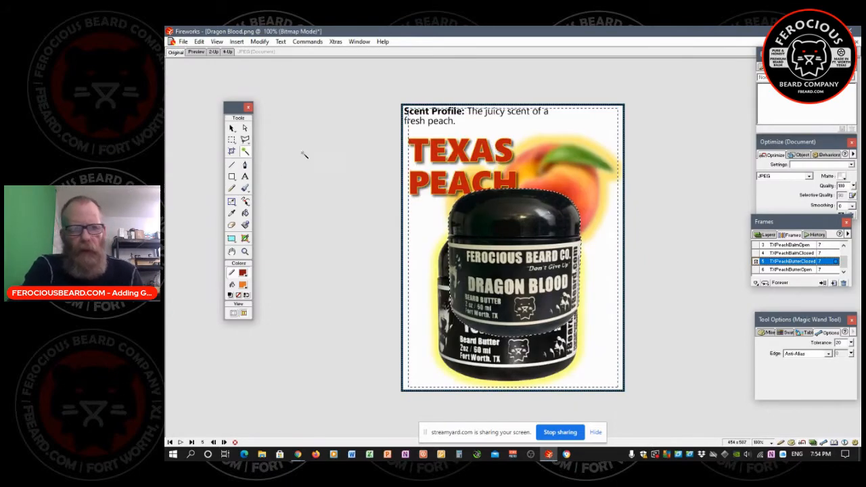
{"action": "key", "text": "v"}
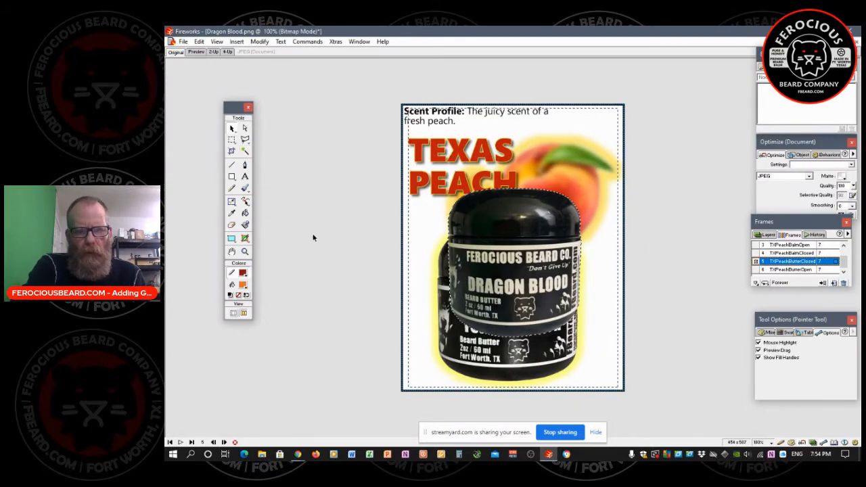
{"action": "left_click", "coordinate": [343, 209]}
Move the Dragon Blood jar over the Texas Peach jar and enlarge it slightly to cover the old jar.
{"action": "left_click_drag", "start_coordinate": [507, 266], "coordinate": [512, 307]}
{"action": "left_click", "coordinate": [231, 201]}
{"action": "left_click_drag", "start_coordinate": [449, 233], "coordinate": [439, 223]}
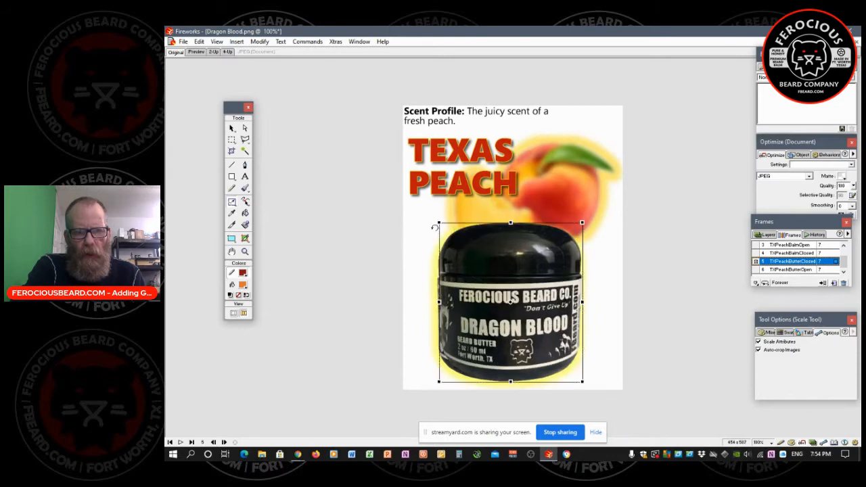
{"action": "left_click", "coordinate": [232, 128]}
{"action": "left_click_drag", "start_coordinate": [522, 291], "coordinate": [517, 290]}
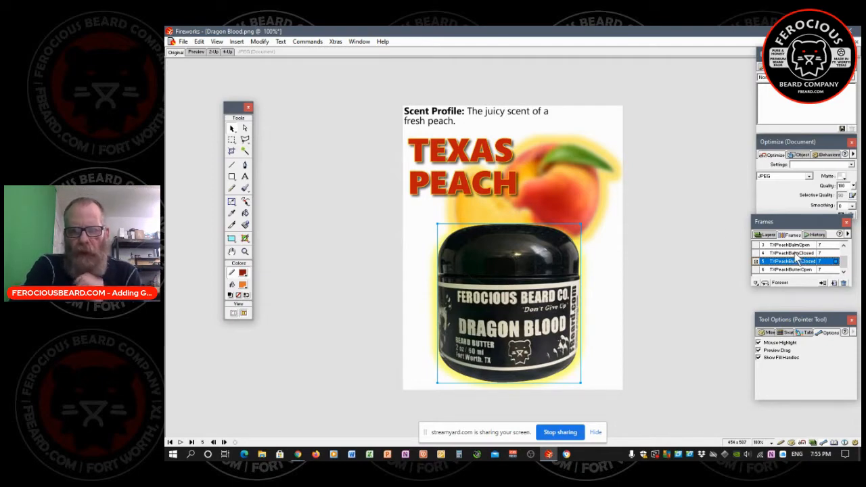
Duplicate the DragonBloodOilRollover frame twice, inserting each single copy after the current frame.
{"action": "scroll", "coordinate": [798, 258], "scroll_direction": "up", "scroll_amount": 2}
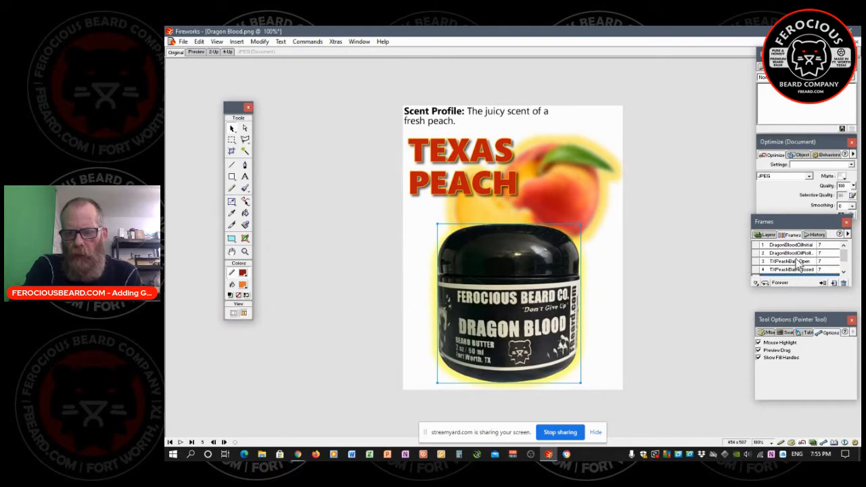
{"action": "left_click", "coordinate": [798, 253]}
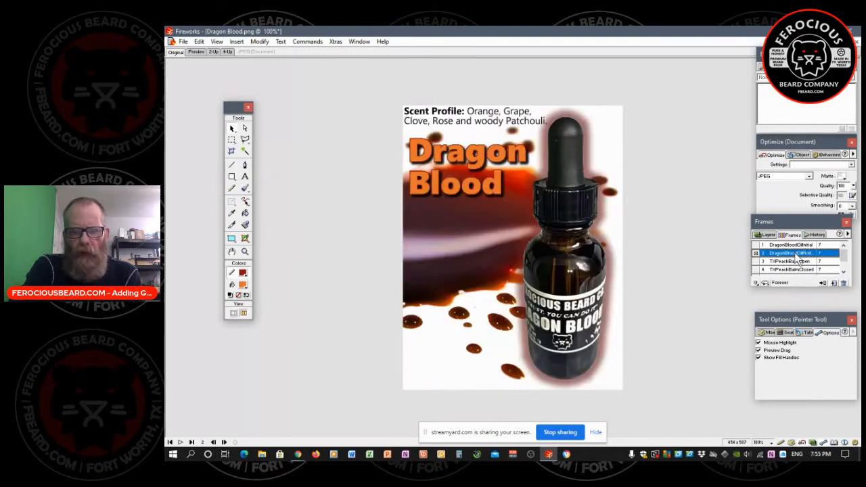
{"action": "left_click", "coordinate": [847, 233]}
{"action": "left_click", "coordinate": [798, 246]}
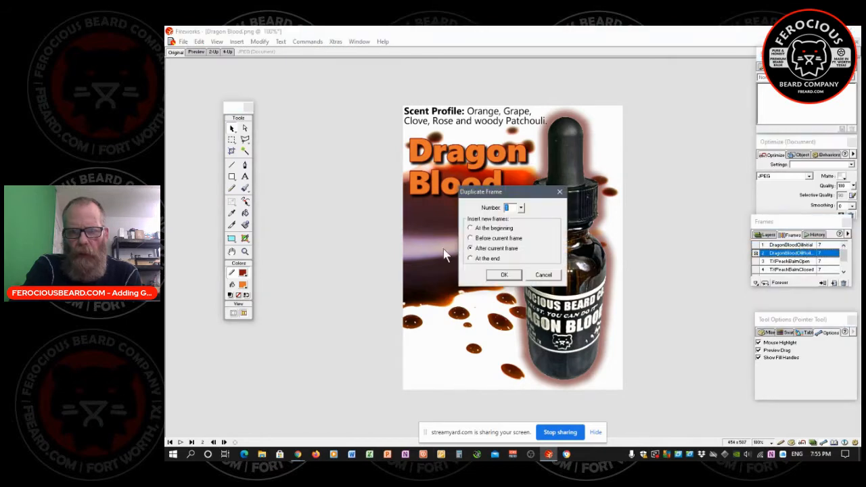
{"action": "left_click", "coordinate": [504, 276]}
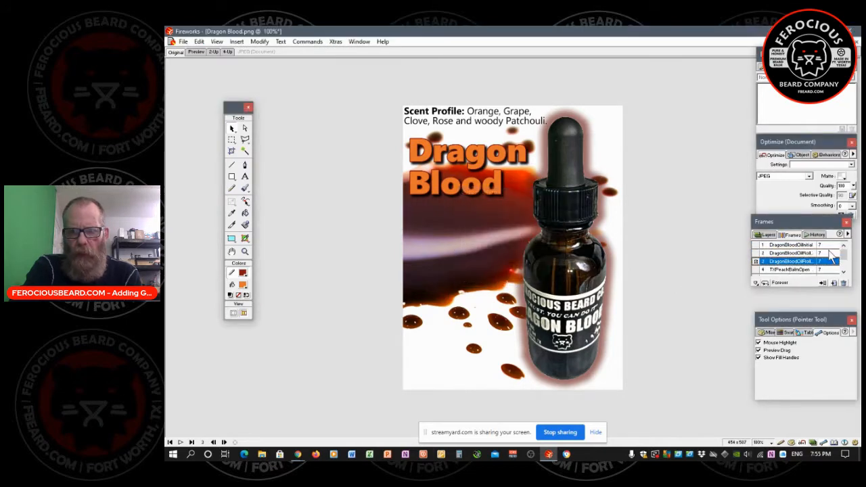
{"action": "left_click", "coordinate": [848, 235]}
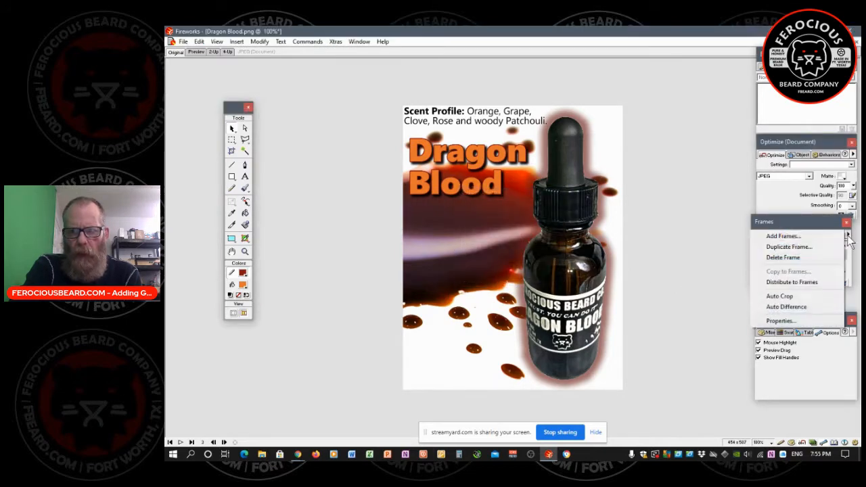
{"action": "left_click", "coordinate": [784, 248]}
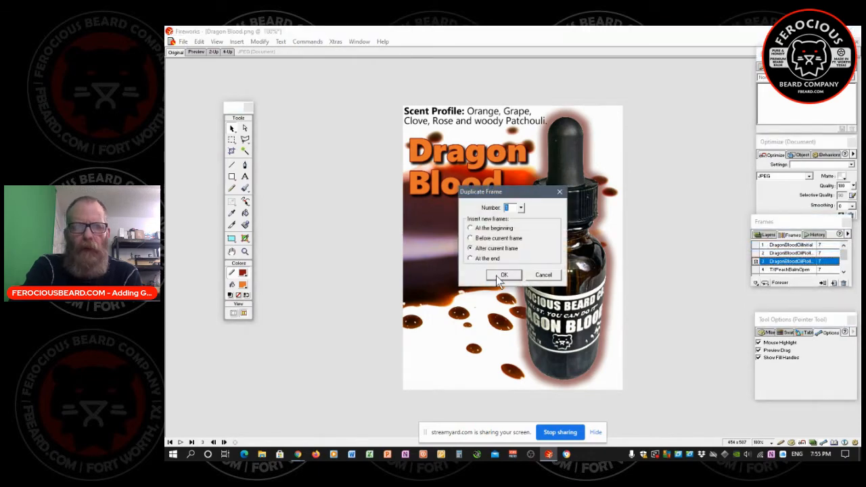
{"action": "left_click", "coordinate": [497, 276]}
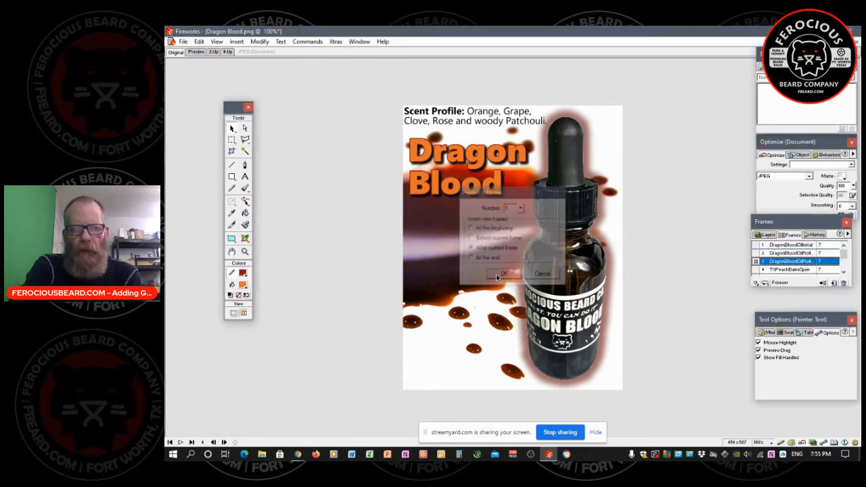
Rename frame 3 as a DragonBloodButter frame by replacing the OilRollover ending of its name.
{"action": "left_click", "coordinate": [797, 262]}
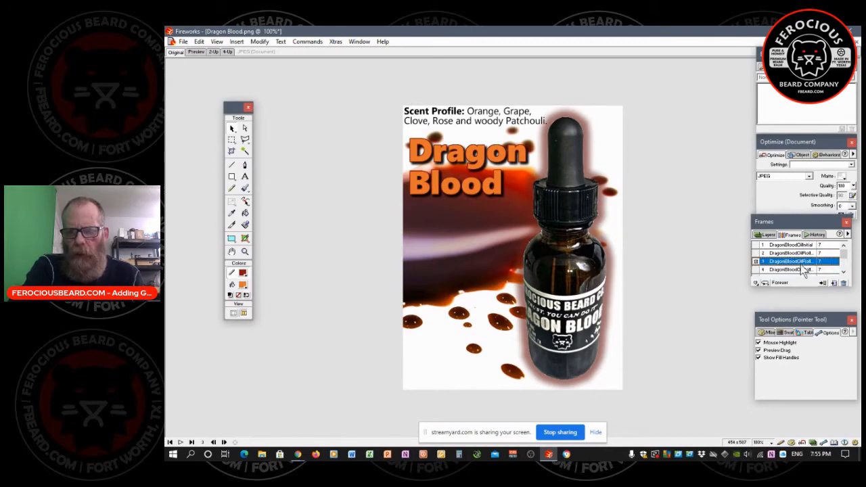
{"action": "double_click", "coordinate": [798, 261]}
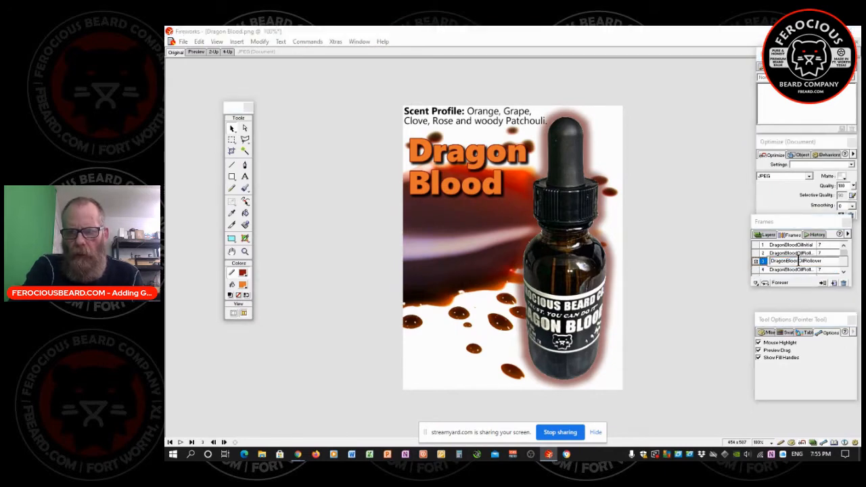
{"action": "left_click_drag", "start_coordinate": [800, 261], "coordinate": [823, 261]}
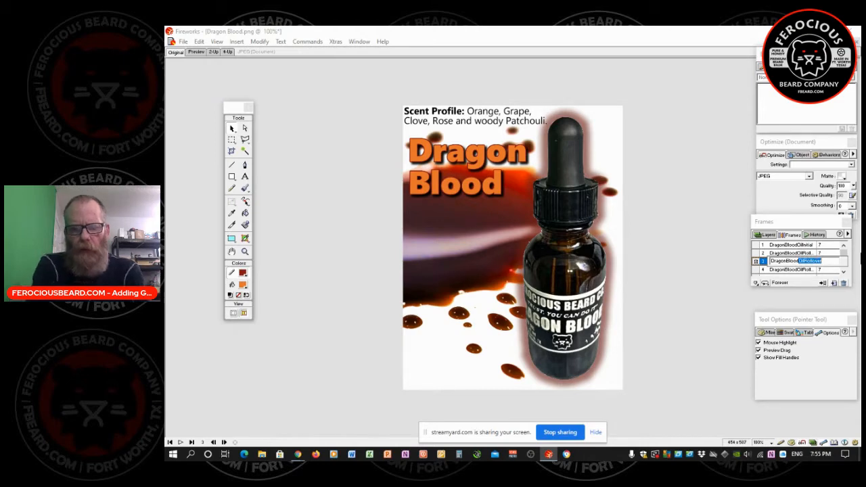
{"action": "key", "text": "BackSpace"}
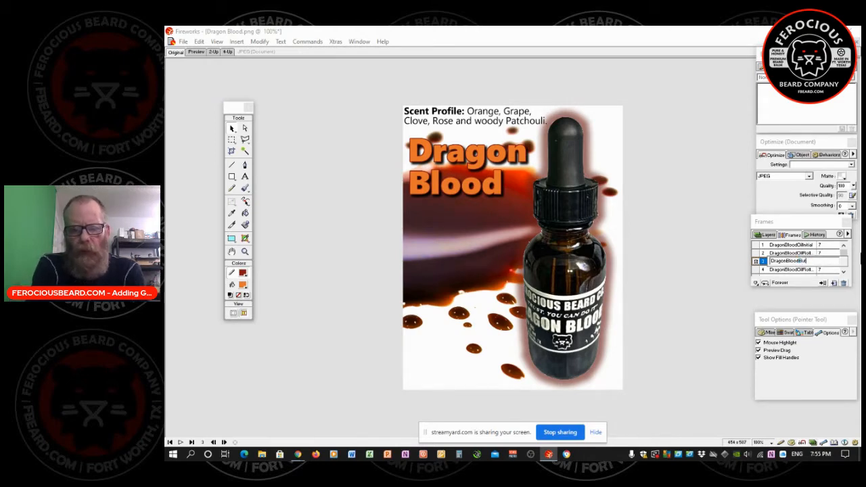
{"action": "key", "text": "Return"}
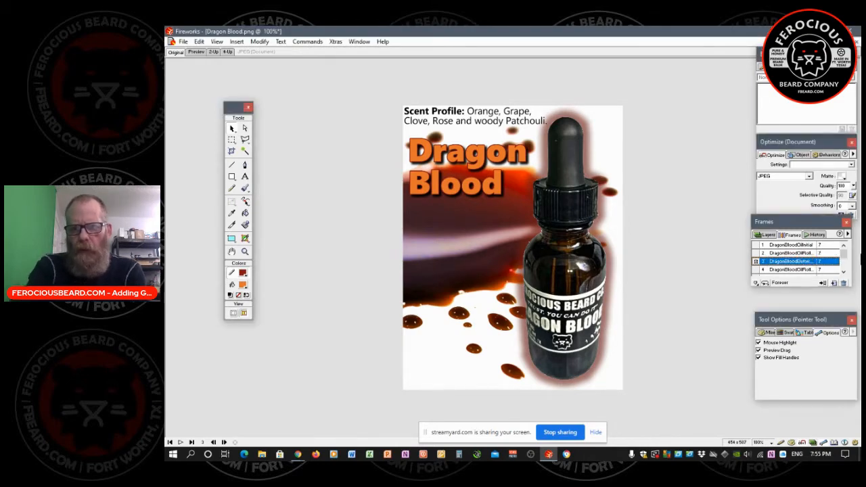
Rename frame 4 as a DragonBloodButter frame by replacing the OilRollover ending of its name.
{"action": "left_click", "coordinate": [791, 269]}
{"action": "double_click", "coordinate": [791, 270]}
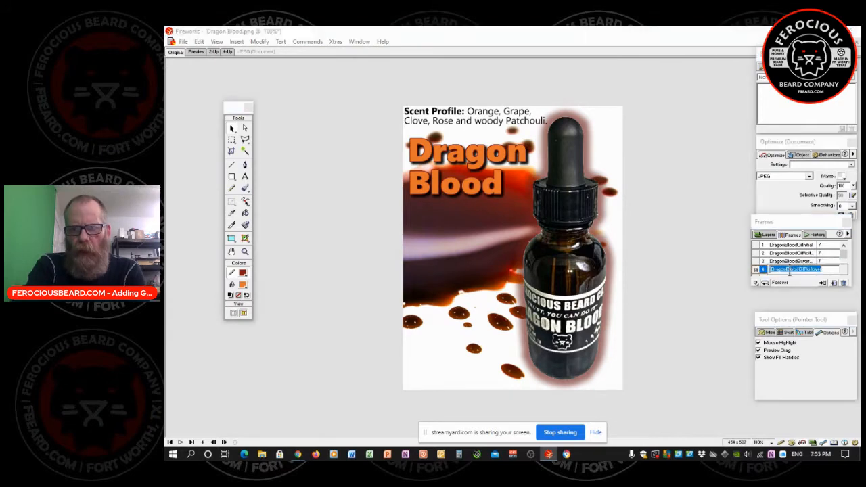
{"action": "left_click", "coordinate": [801, 270]}
{"action": "key", "text": "shift+End"}
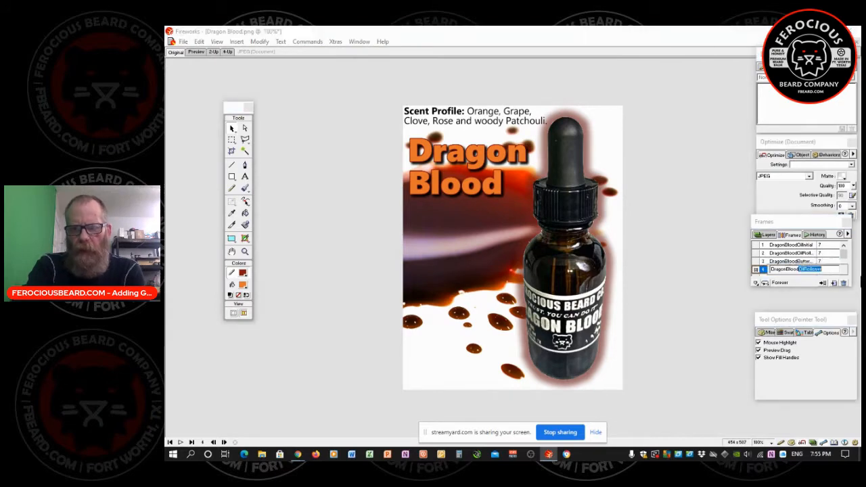
{"action": "type", "text": "Butter..."}
{"action": "key", "text": "Return"}
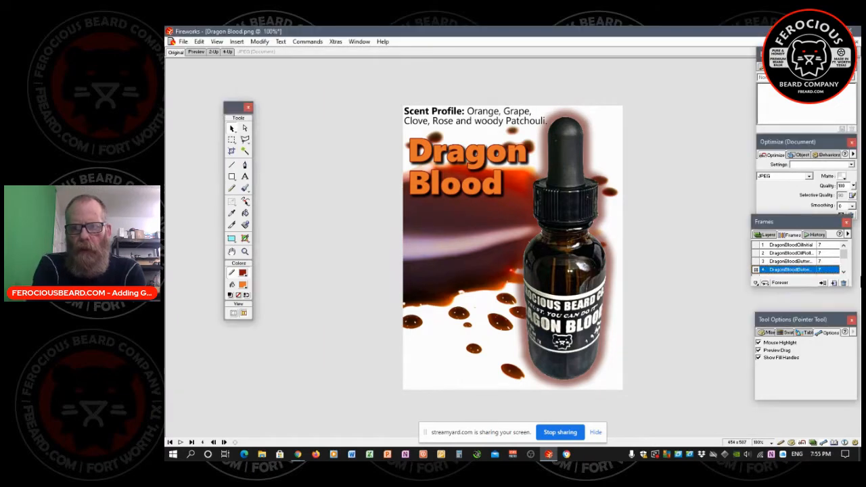
{"action": "left_click", "coordinate": [792, 262]}
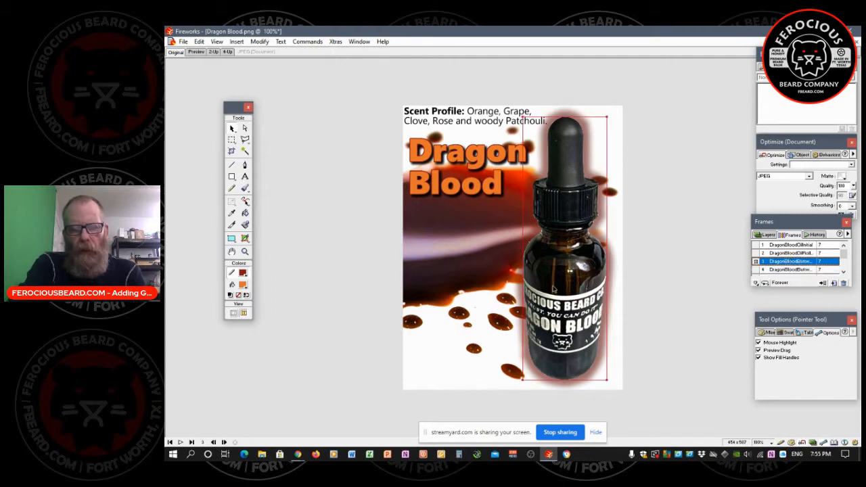
{"action": "key", "text": "ctrl+v"}
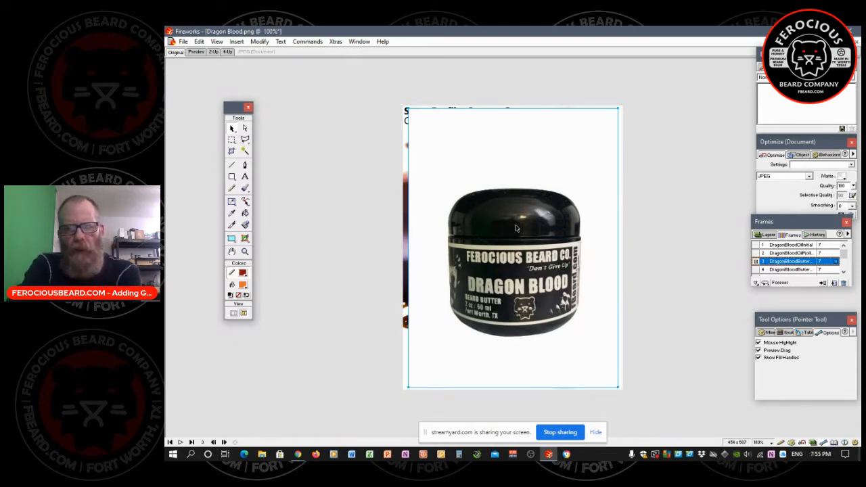
{"action": "key", "text": "Delete"}
Copy the cut-out Dragon Blood jar from the TXPeachButterClosed frame and paste it into DragonBloodButter frame 3.
{"action": "left_click", "coordinate": [843, 273]}
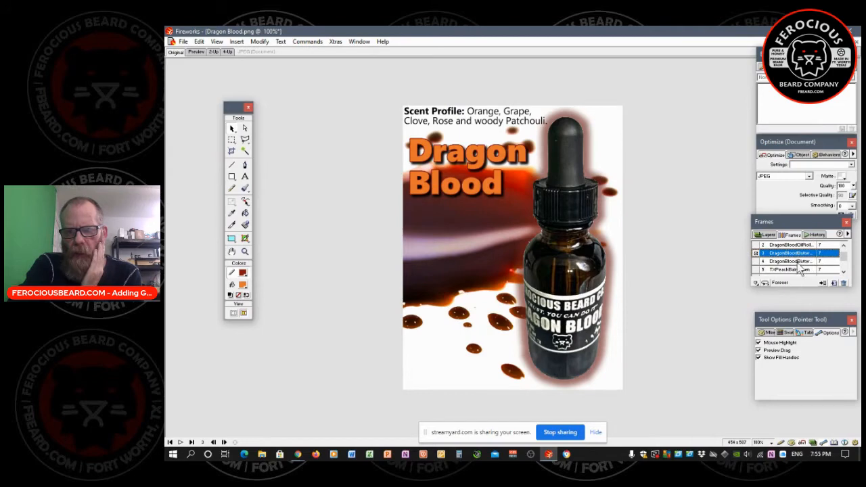
{"action": "left_click", "coordinate": [802, 270]}
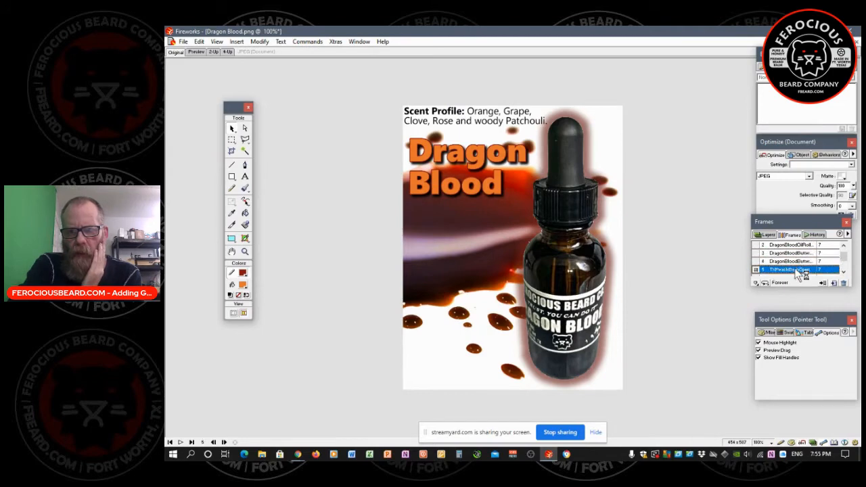
{"action": "scroll", "coordinate": [798, 271], "scroll_direction": "down", "scroll_amount": 2}
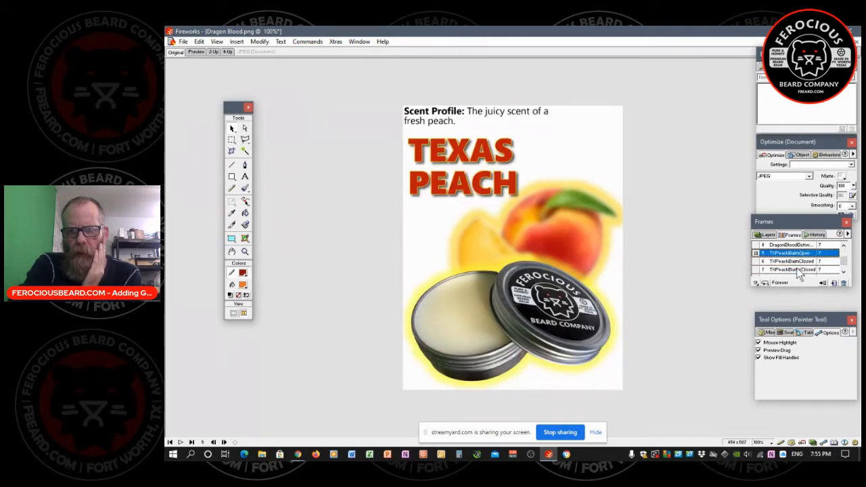
{"action": "left_click", "coordinate": [797, 262]}
{"action": "left_click", "coordinate": [803, 269]}
{"action": "scroll", "coordinate": [802, 270], "scroll_direction": "down", "scroll_amount": 1}
{"action": "left_click", "coordinate": [527, 307]}
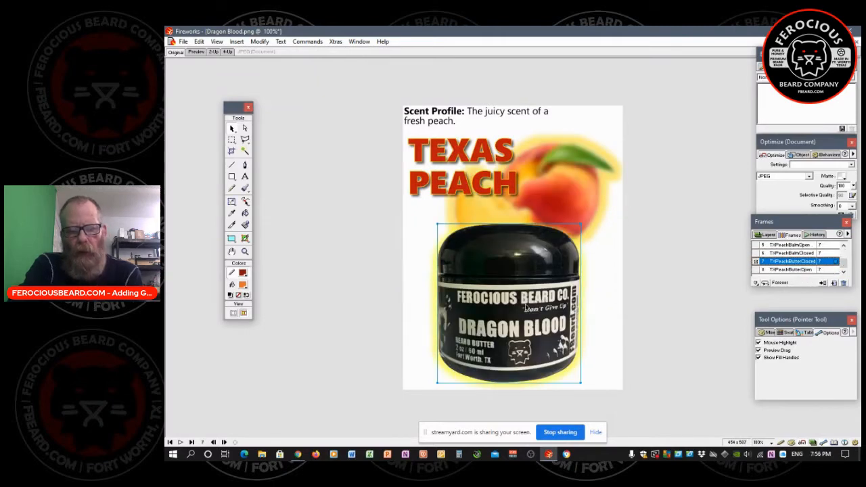
{"action": "scroll", "coordinate": [808, 270], "scroll_direction": "up", "scroll_amount": 4}
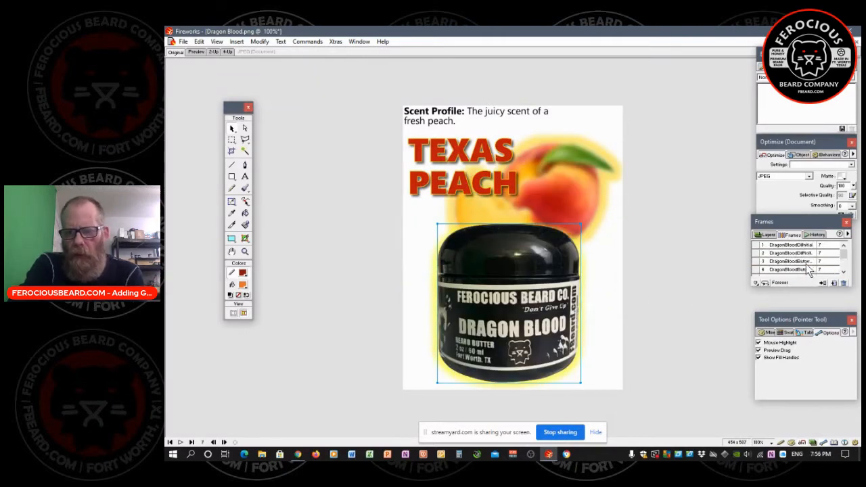
{"action": "left_click", "coordinate": [806, 261]}
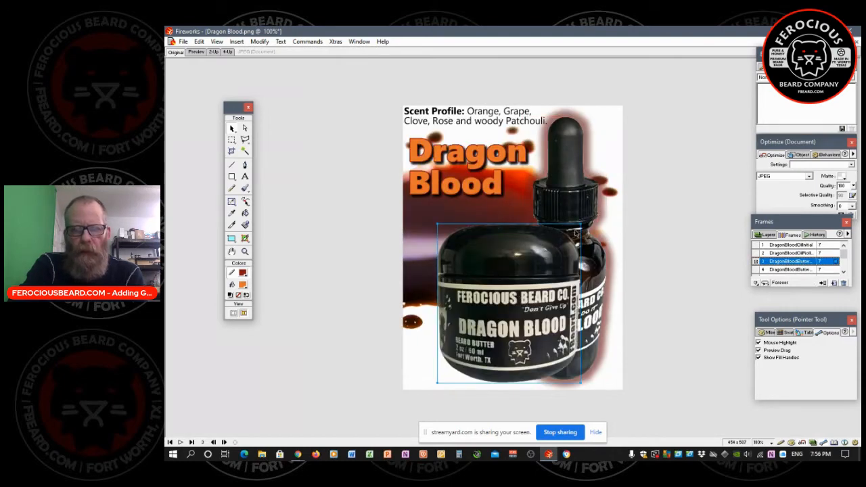
{"action": "left_click", "coordinate": [806, 77]}
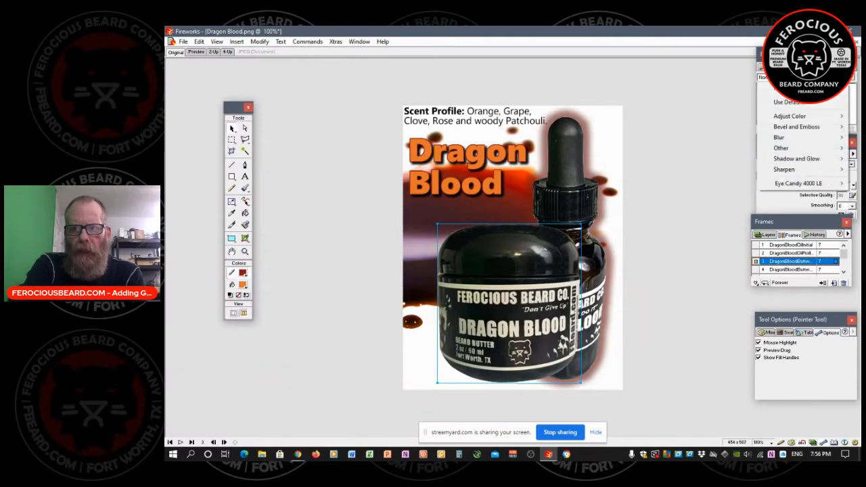
{"action": "mouse_move", "coordinate": [797, 159]}
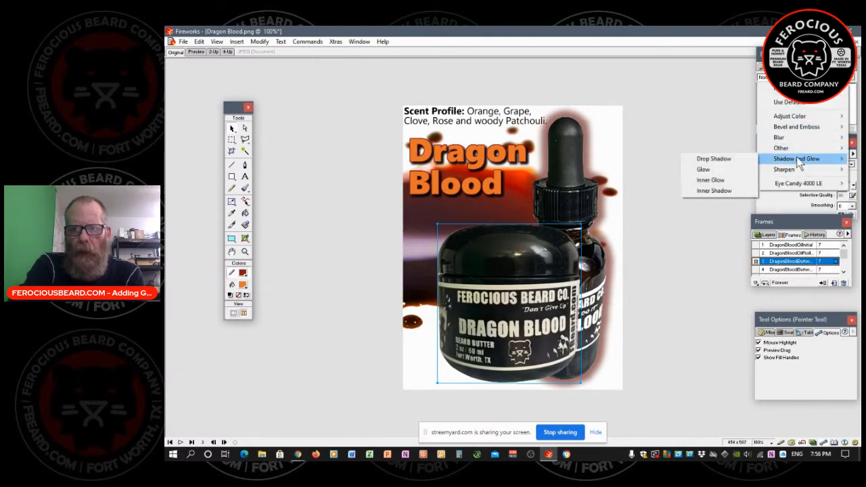
{"action": "left_click", "coordinate": [713, 174]}
{"action": "left_click", "coordinate": [681, 131]}
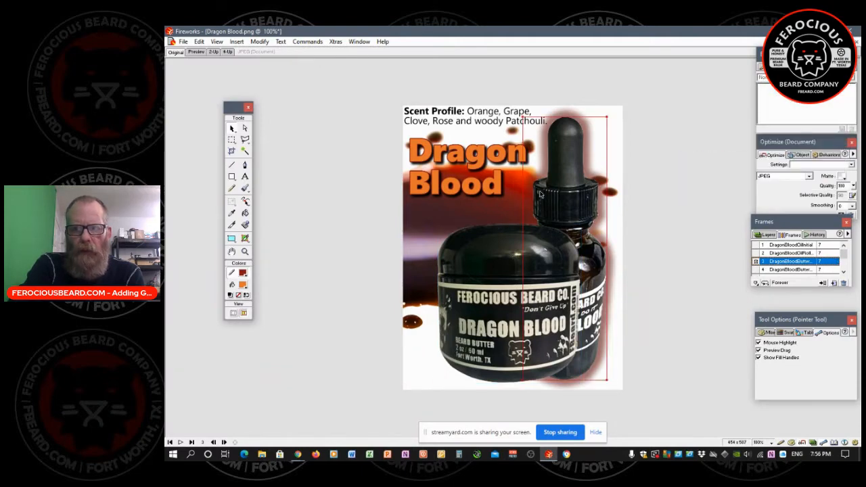
Copy the hex colour of the oil bottle's glow effect.
{"action": "left_click", "coordinate": [568, 186]}
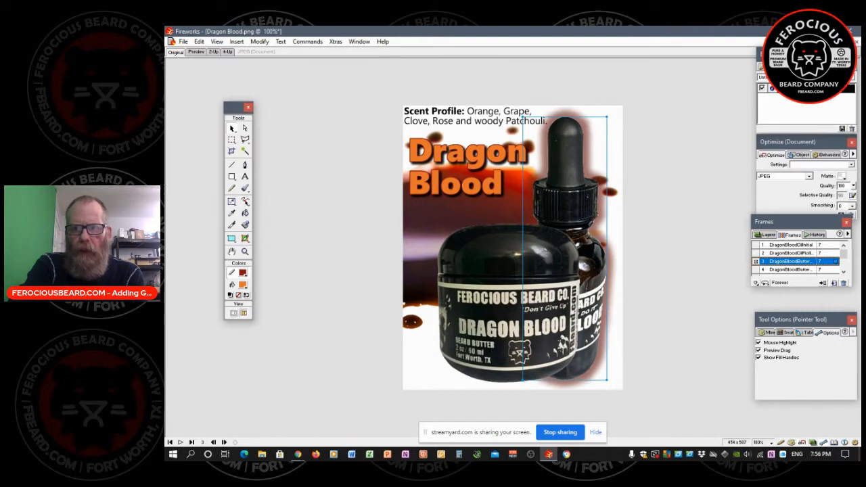
{"action": "double_click", "coordinate": [803, 88]}
{"action": "left_click", "coordinate": [781, 108]}
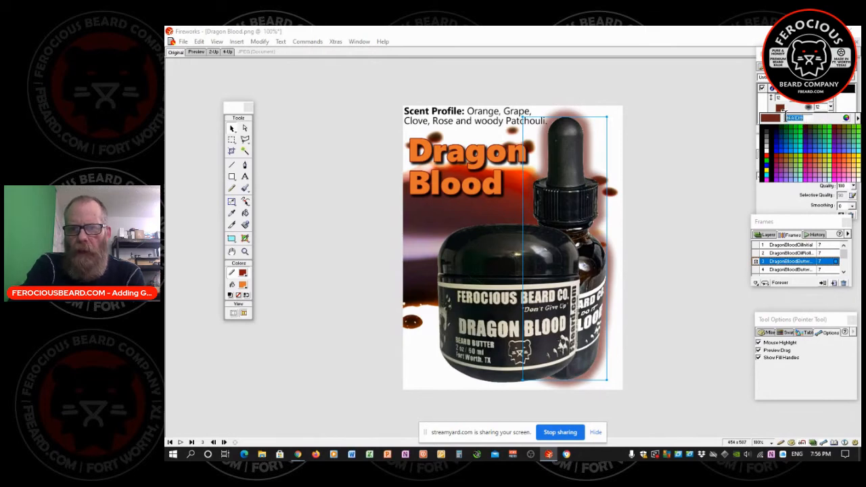
{"action": "left_click", "coordinate": [791, 117]}
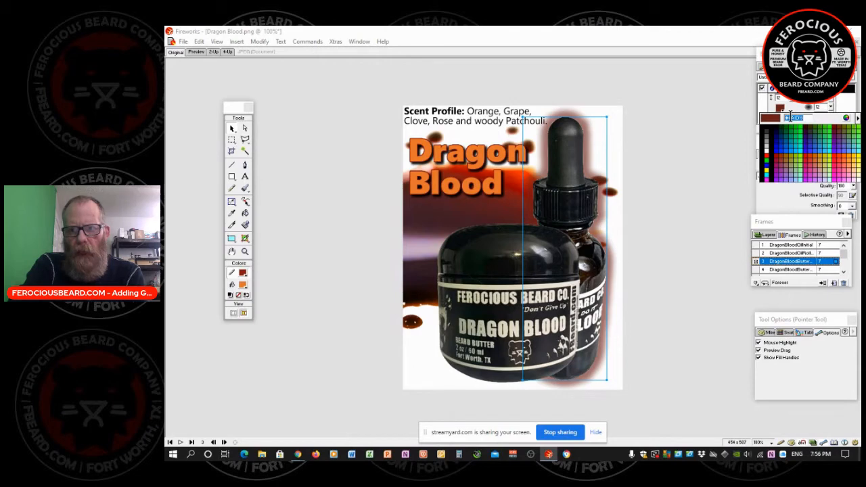
{"action": "key", "text": "Return"}
Add a Glow effect to the Dragon Blood jar and set its colour to the copied bottle glow colour.
{"action": "left_click", "coordinate": [478, 300]}
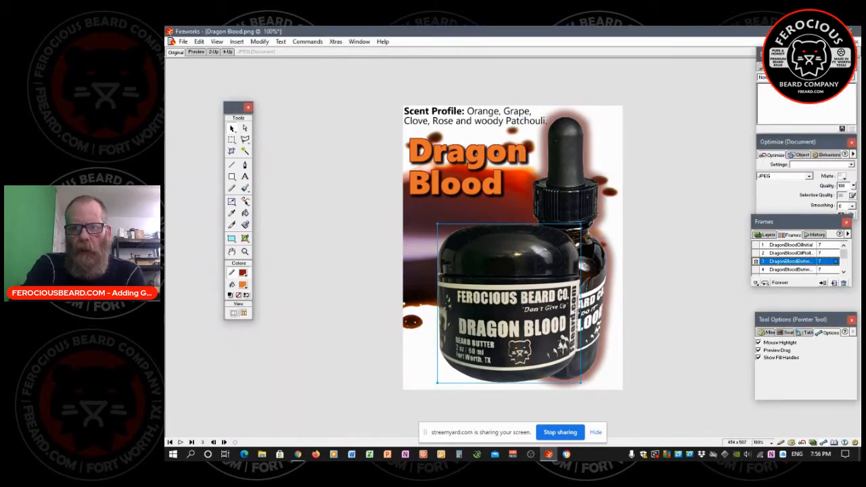
{"action": "left_click", "coordinate": [765, 77]}
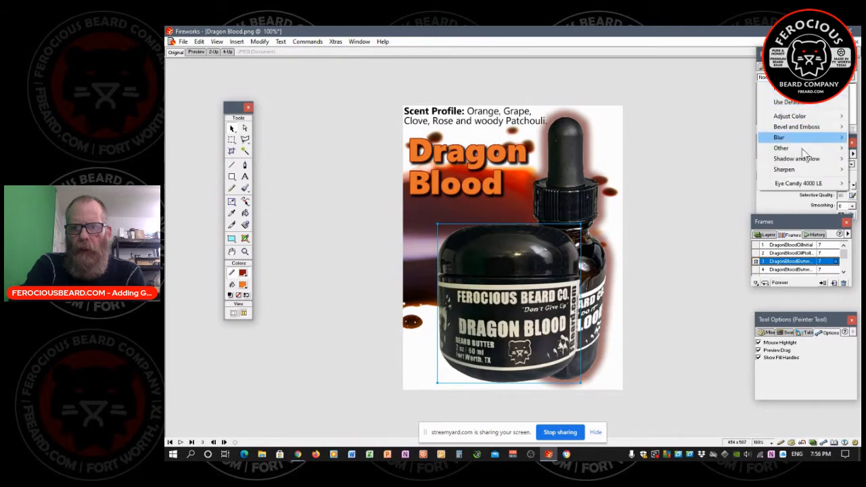
{"action": "mouse_move", "coordinate": [802, 165]}
{"action": "left_click", "coordinate": [711, 169]}
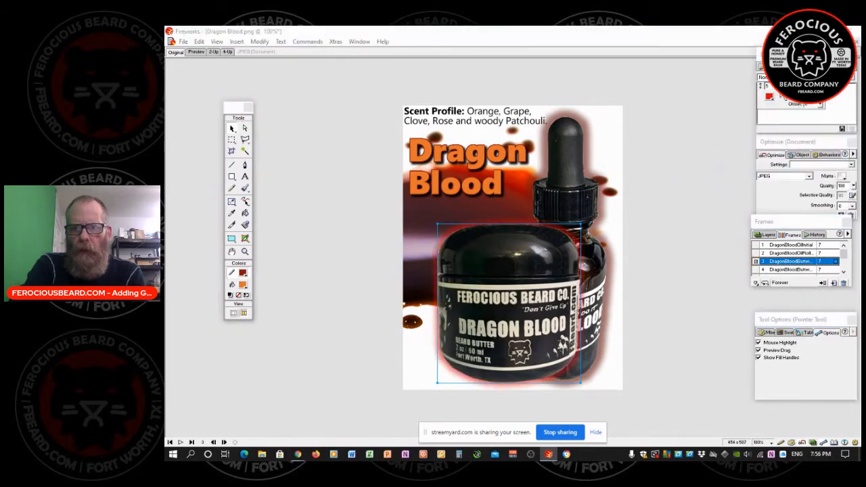
{"action": "left_click", "coordinate": [770, 97]}
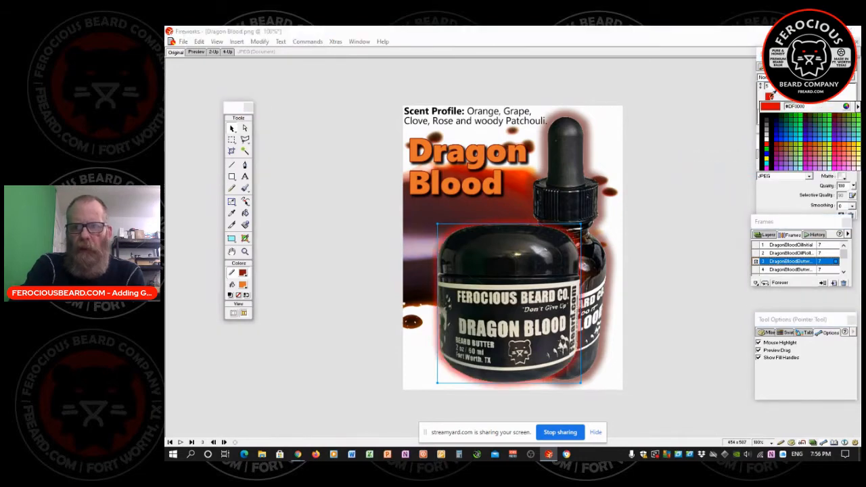
{"action": "double_click", "coordinate": [801, 107]}
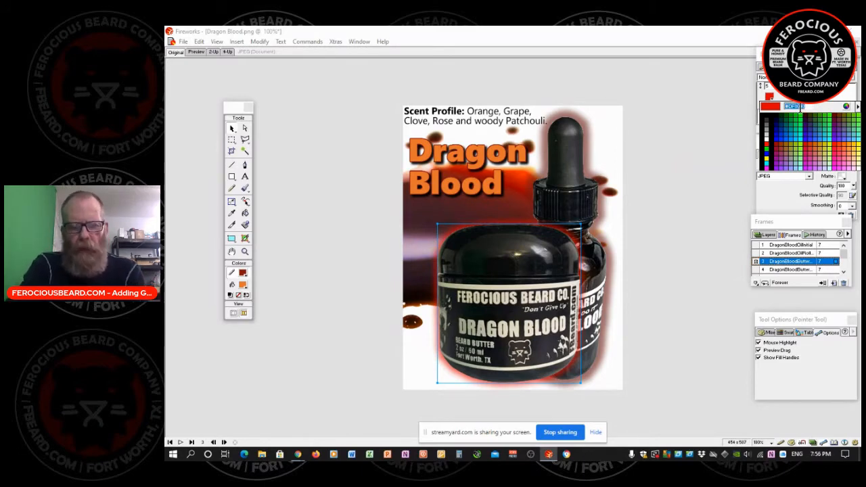
{"action": "key", "text": "ctrl+v"}
{"action": "key", "text": "Return"}
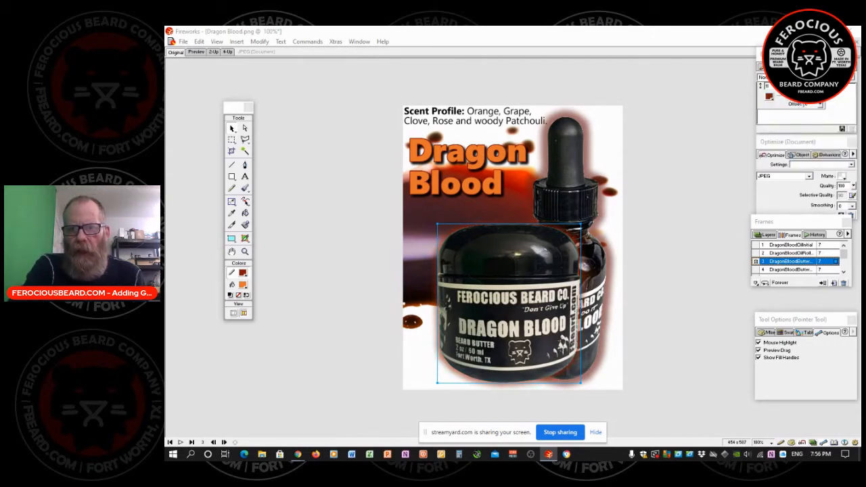
Delete the oil bottle behind the jar in frame 3.
{"action": "left_click", "coordinate": [575, 187]}
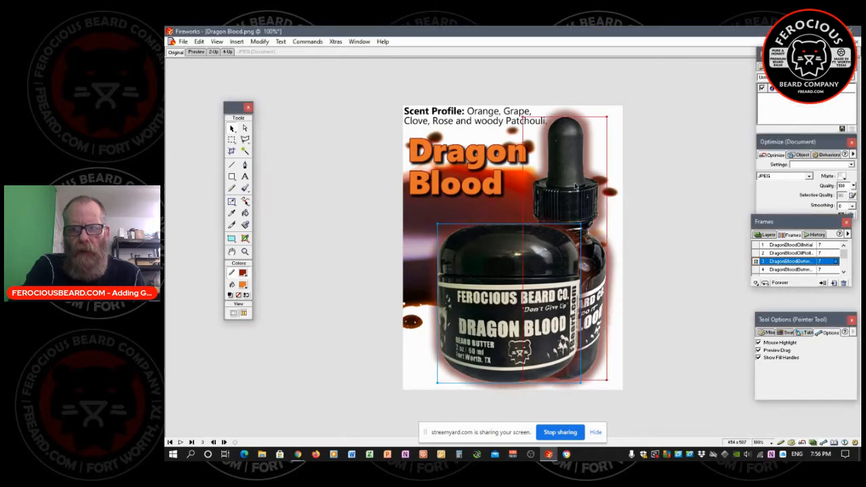
{"action": "key", "text": "Delete"}
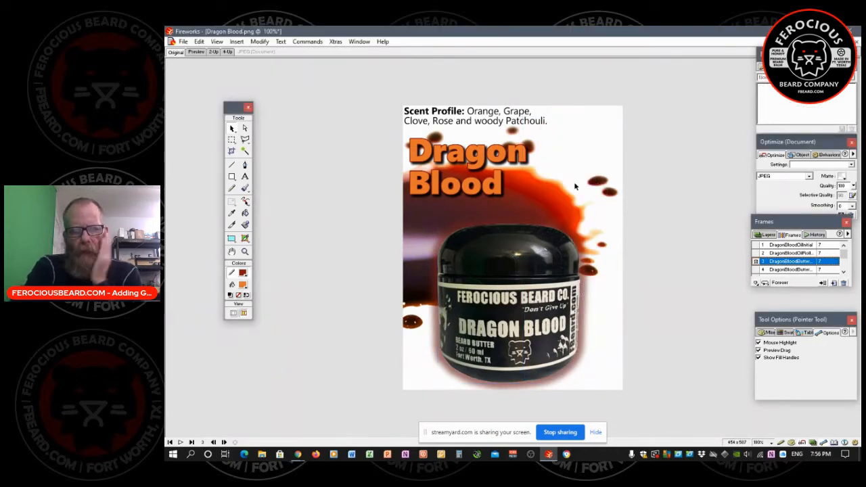
{"action": "left_click", "coordinate": [491, 317]}
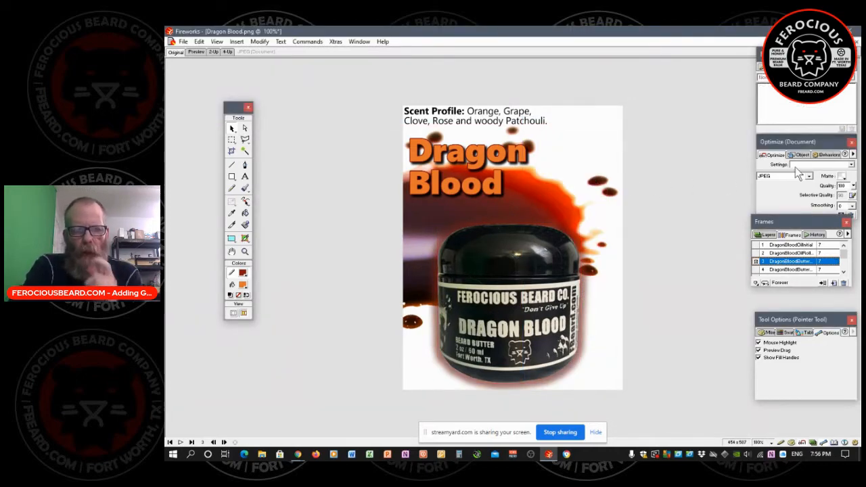
Sharpen the Dragon Blood jar with Unsharp Mask, using pixel radius 3.8 and threshold 0.
{"action": "left_click", "coordinate": [514, 310]}
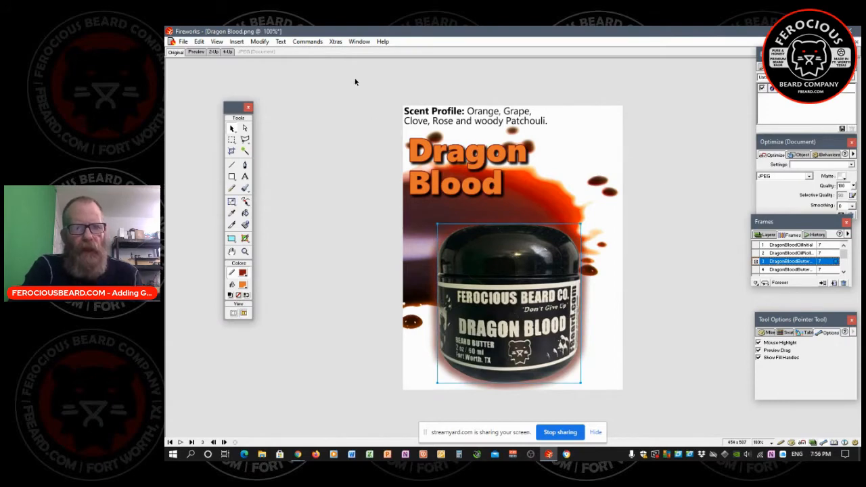
{"action": "left_click", "coordinate": [335, 42]}
{"action": "mouse_move", "coordinate": [348, 103]}
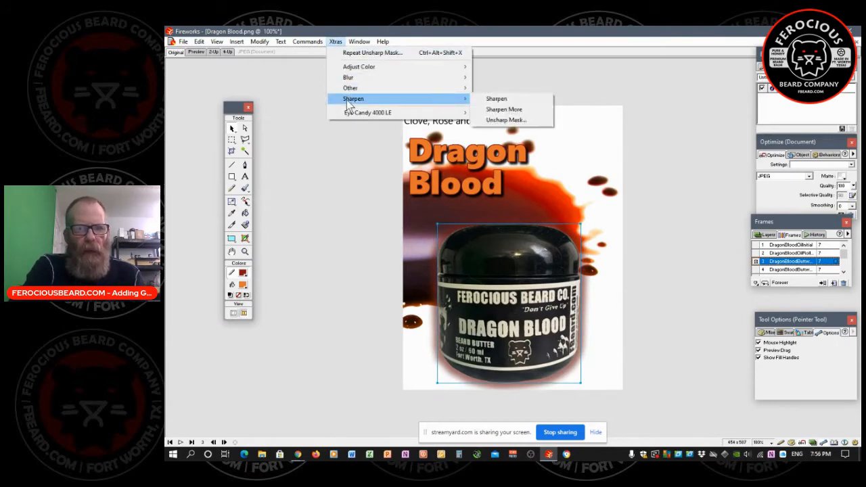
{"action": "left_click", "coordinate": [515, 119]}
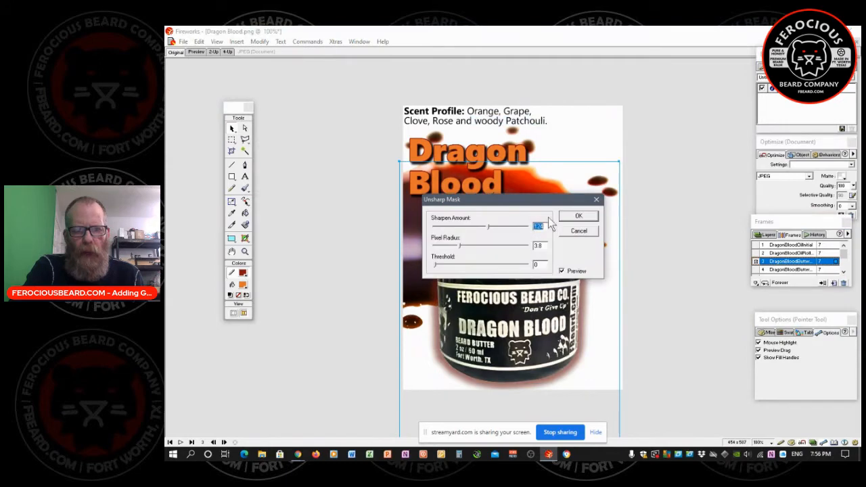
{"action": "left_click", "coordinate": [578, 216]}
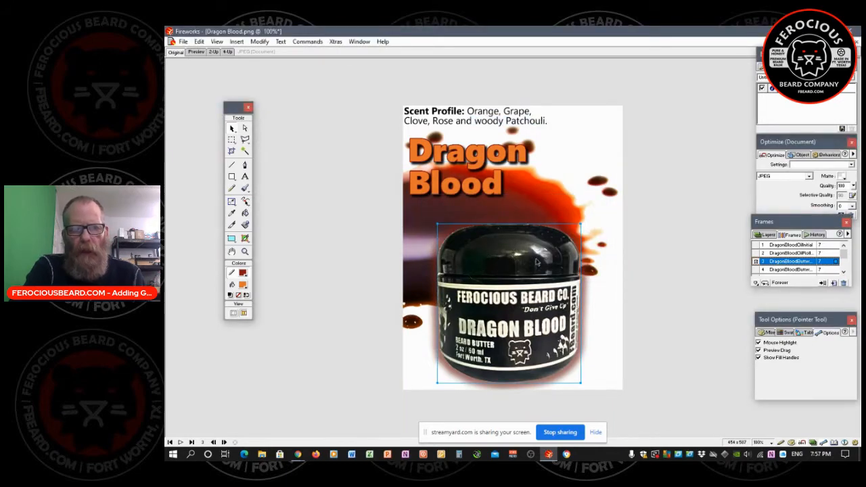
Outline the lid of the Dragon Blood butter jar with the Polygon Lasso and soften it with a Gaussian Blur.
{"action": "left_click", "coordinate": [245, 139]}
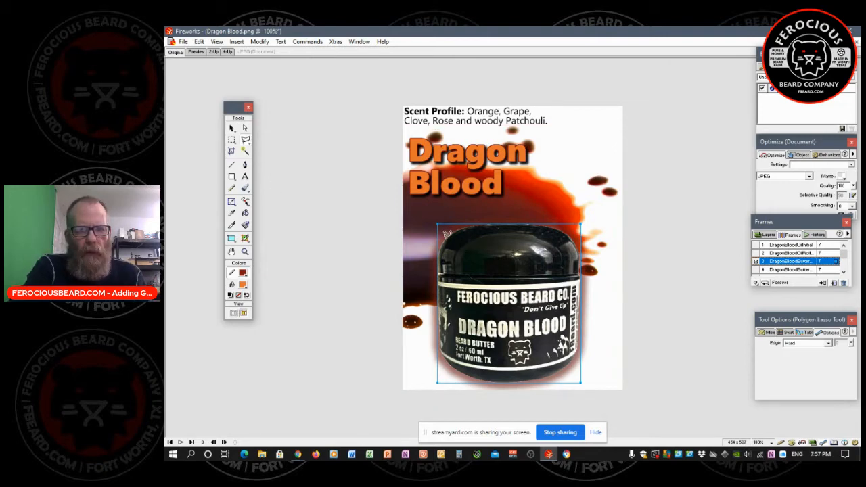
{"action": "left_click", "coordinate": [460, 227]}
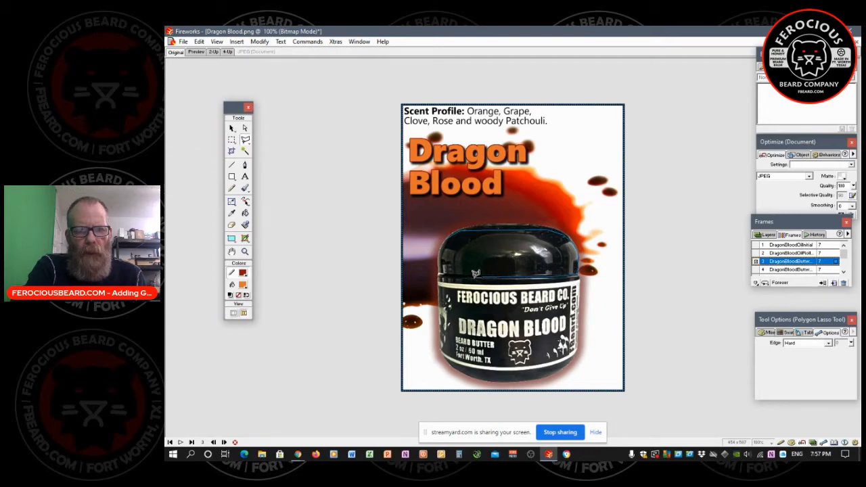
{"action": "left_click", "coordinate": [445, 237]}
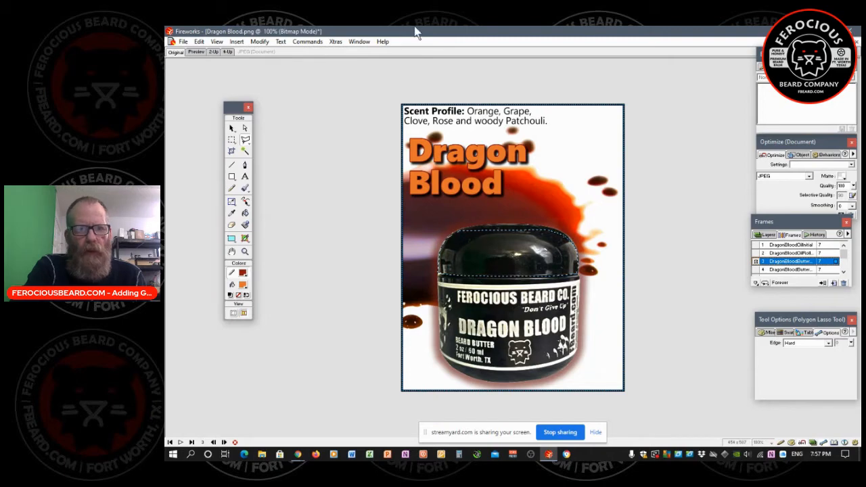
{"action": "left_click", "coordinate": [336, 42]}
{"action": "mouse_move", "coordinate": [466, 80]}
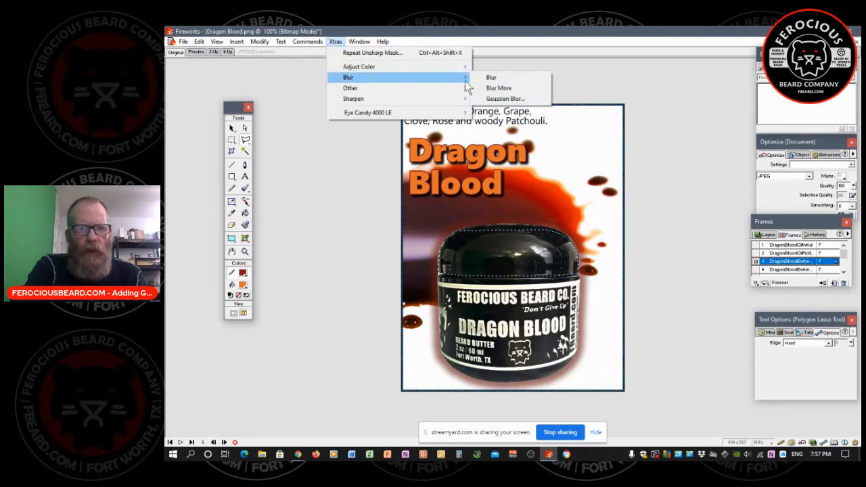
{"action": "left_click", "coordinate": [505, 99]}
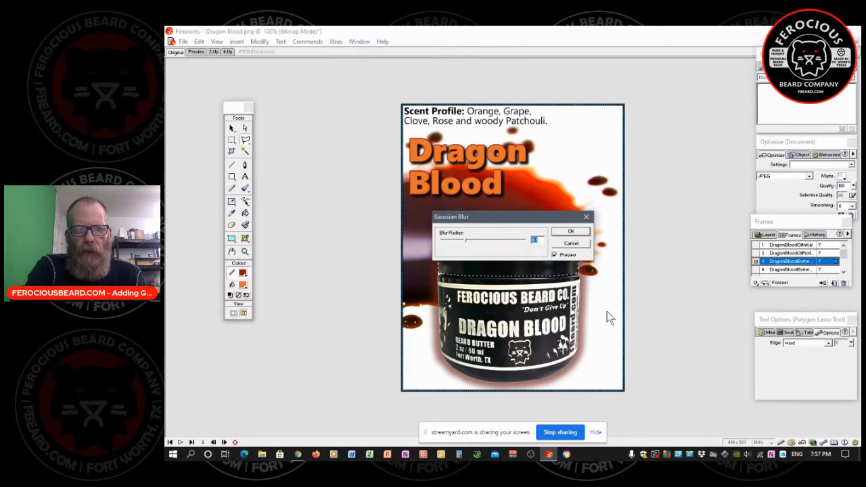
{"action": "left_click", "coordinate": [572, 232]}
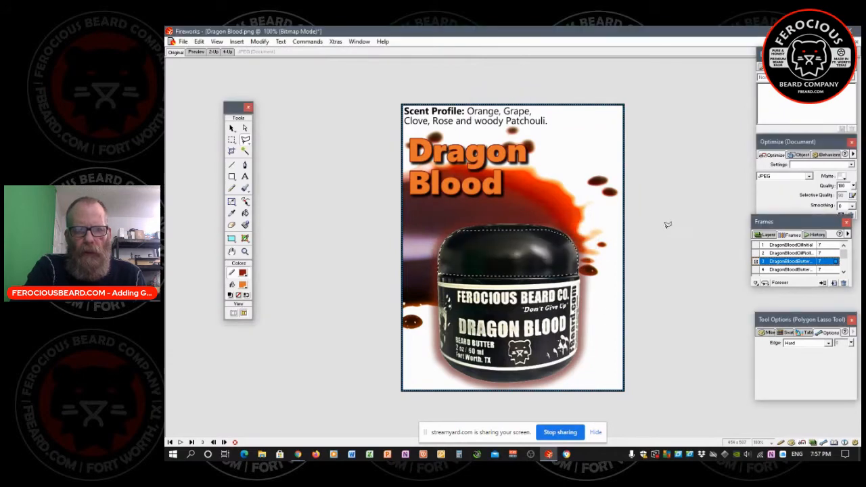
{"action": "left_click", "coordinate": [232, 128]}
{"action": "left_click", "coordinate": [287, 201]}
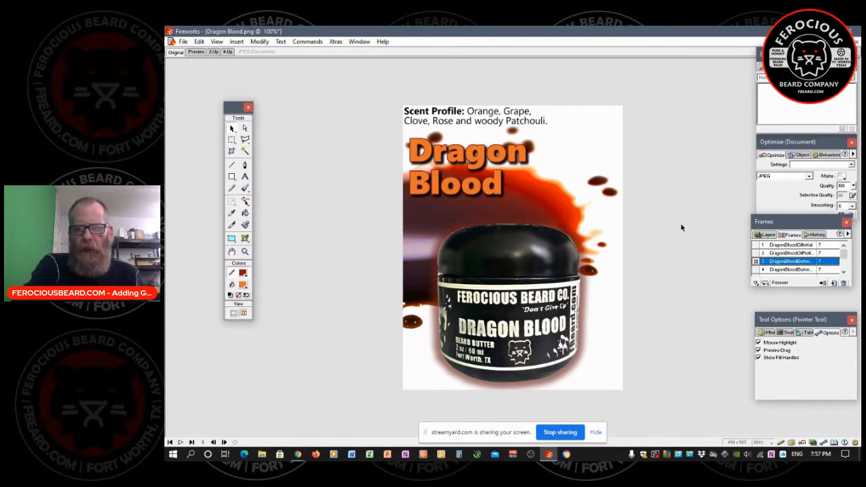
Export the closed-jar frame as a JPEG to the Beard Butters folder, replacing the "rollover" ending of the dragonblood file name.
{"action": "left_click", "coordinate": [183, 42]}
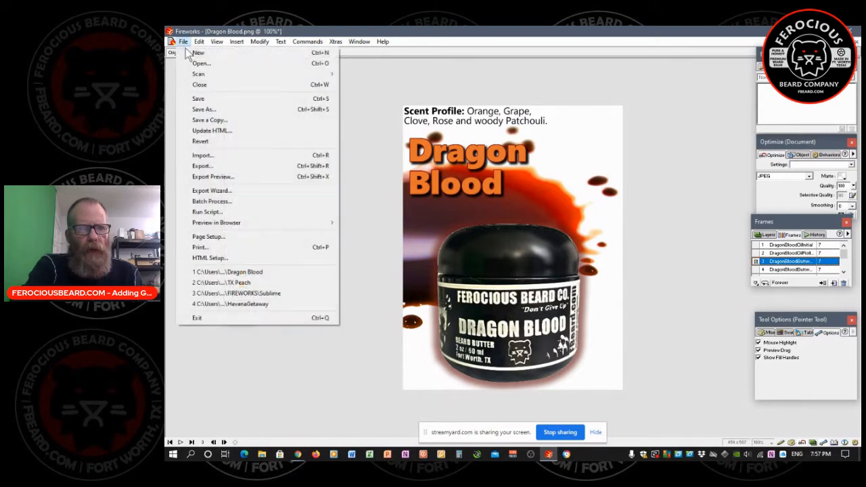
{"action": "left_click", "coordinate": [223, 178]}
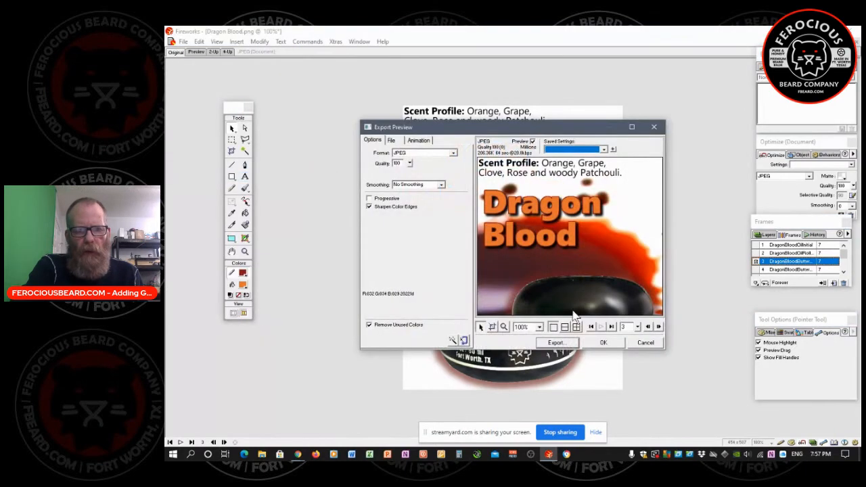
{"action": "left_click", "coordinate": [556, 342]}
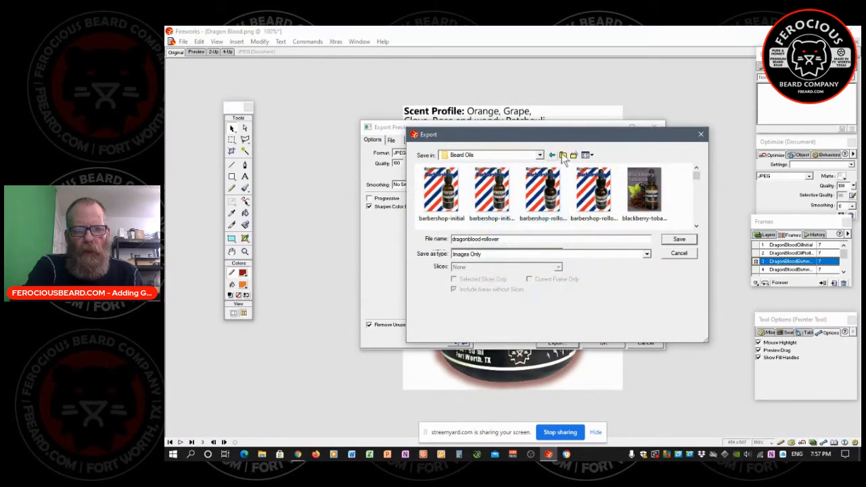
{"action": "left_click", "coordinate": [563, 156]}
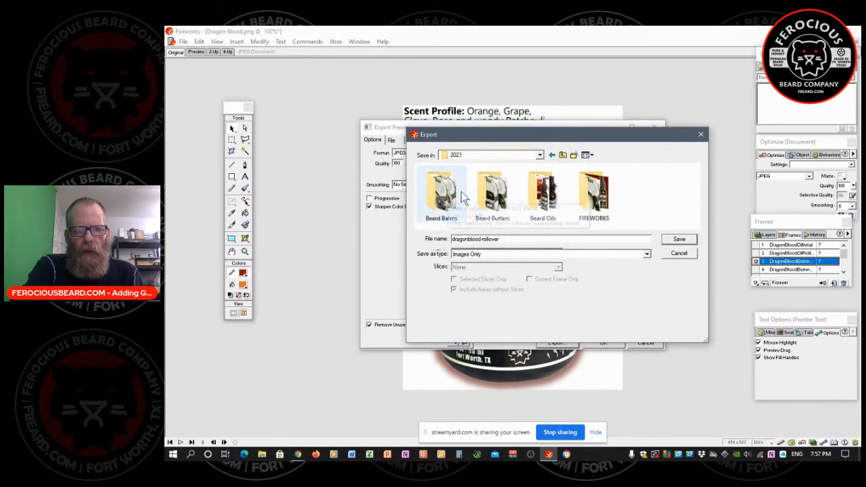
{"action": "double_click", "coordinate": [492, 193]}
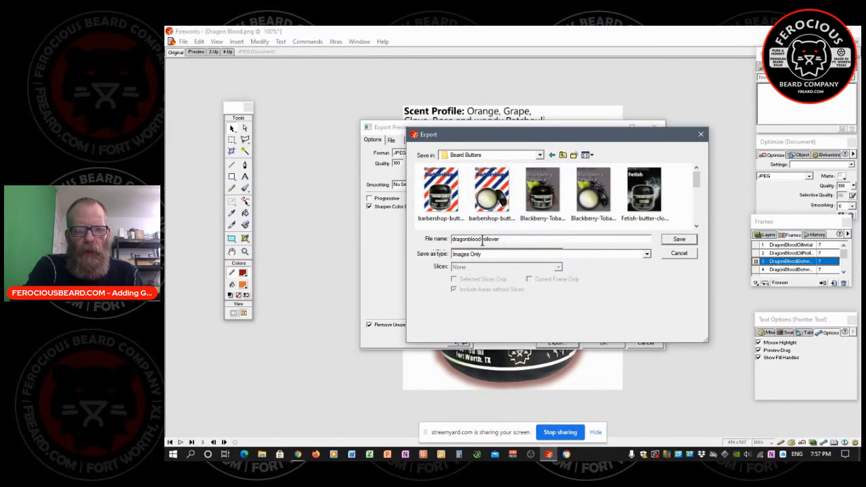
{"action": "left_click_drag", "start_coordinate": [481, 239], "coordinate": [531, 238]}
{"action": "type", "text": "cs"}
{"action": "key", "text": "Return"}
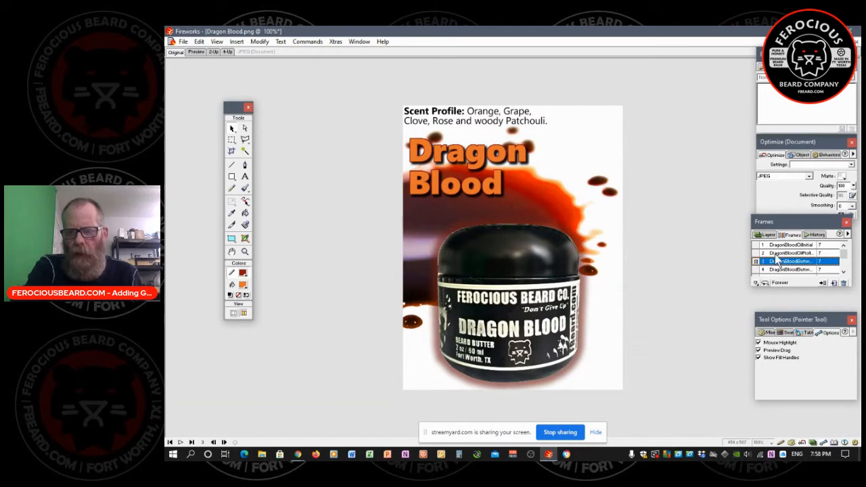
Copy the open butter jar from the TXPeachButterOpen frame.
{"action": "left_click", "coordinate": [792, 270]}
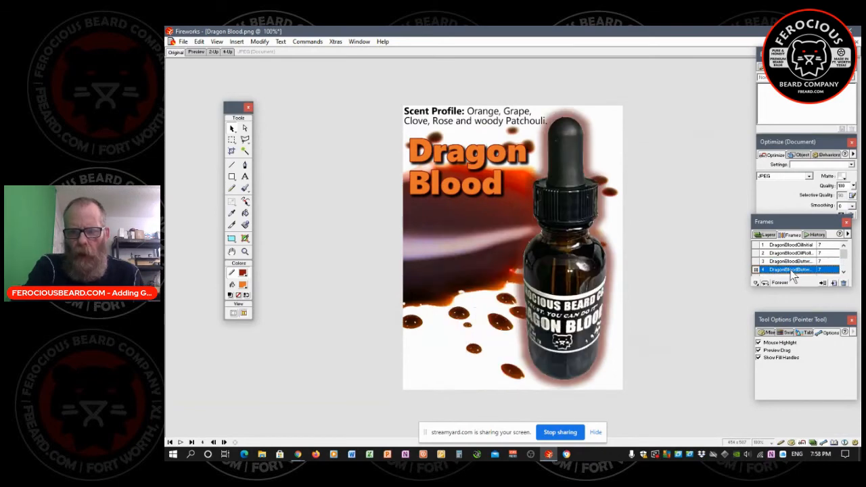
{"action": "scroll", "coordinate": [792, 270], "scroll_direction": "down", "scroll_amount": 4}
{"action": "left_click", "coordinate": [793, 269]}
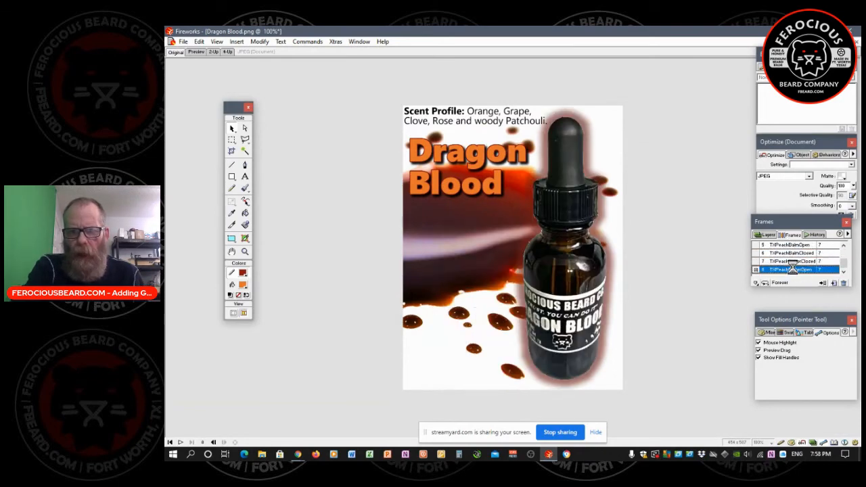
{"action": "left_click", "coordinate": [487, 295]}
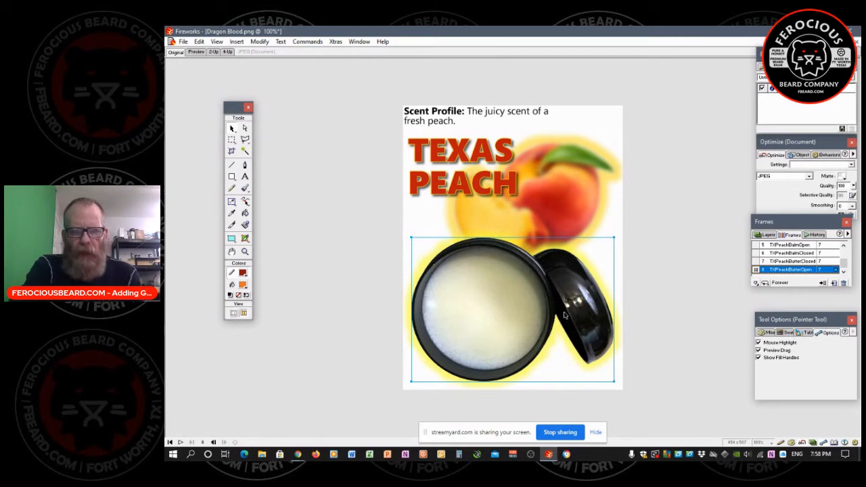
Check the full names of frames 3 and 4 to identify the Dragon Blood open butter frame.
{"action": "scroll", "coordinate": [834, 258], "scroll_direction": "up", "scroll_amount": 2}
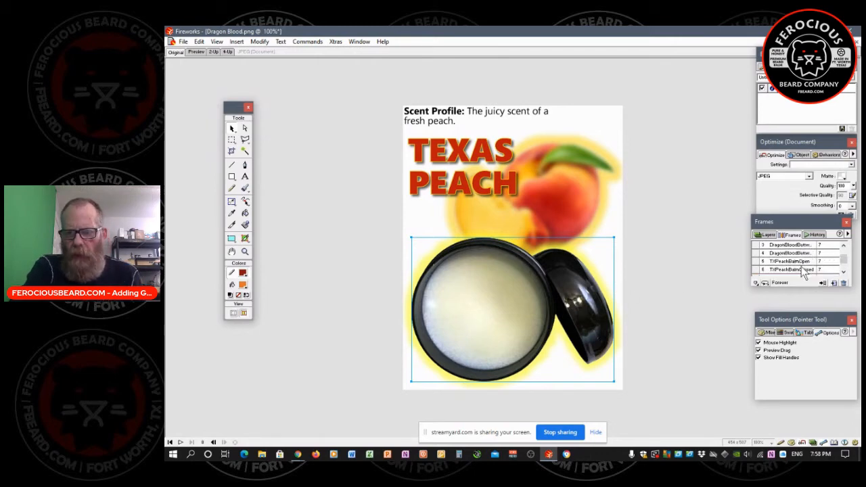
{"action": "left_click", "coordinate": [796, 253]}
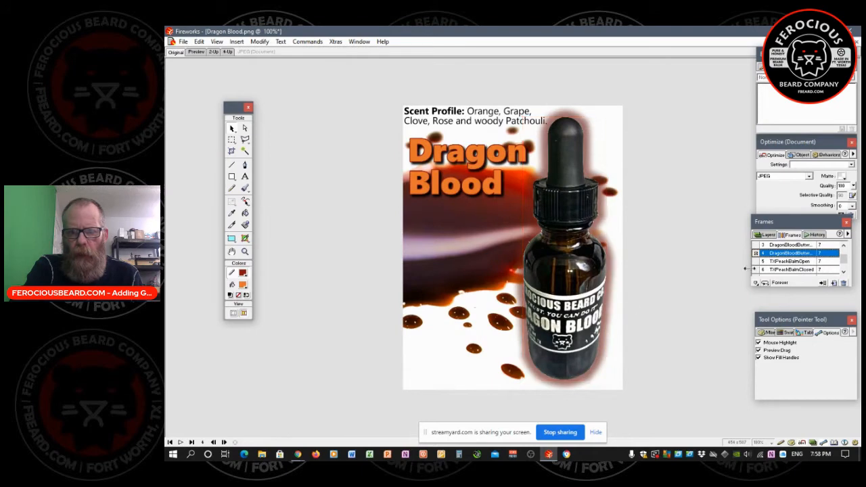
{"action": "left_click", "coordinate": [793, 245]}
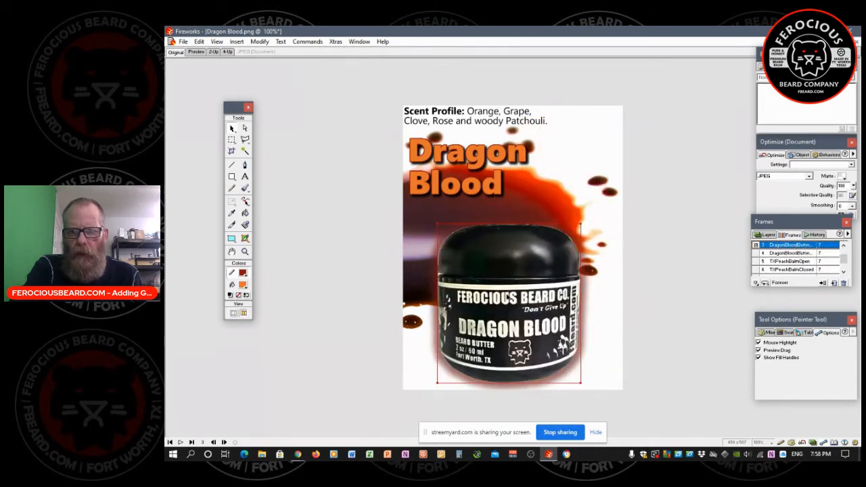
{"action": "double_click", "coordinate": [796, 246]}
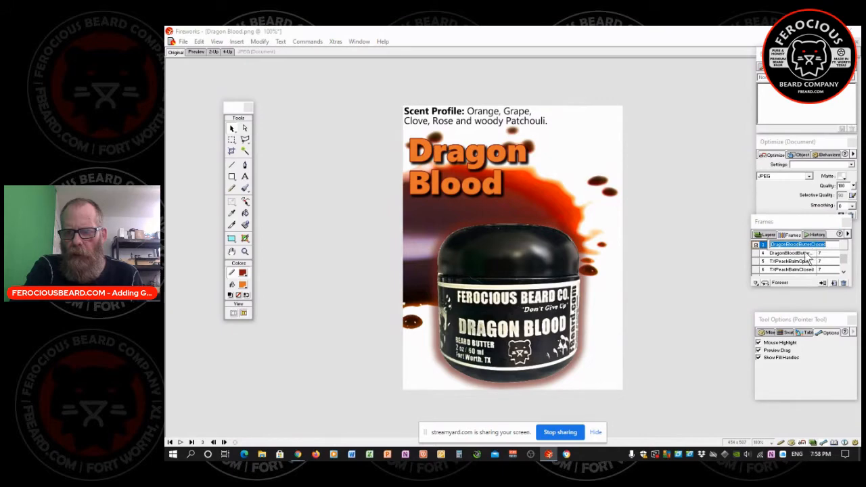
{"action": "key", "text": "Return"}
{"action": "left_click", "coordinate": [804, 251]}
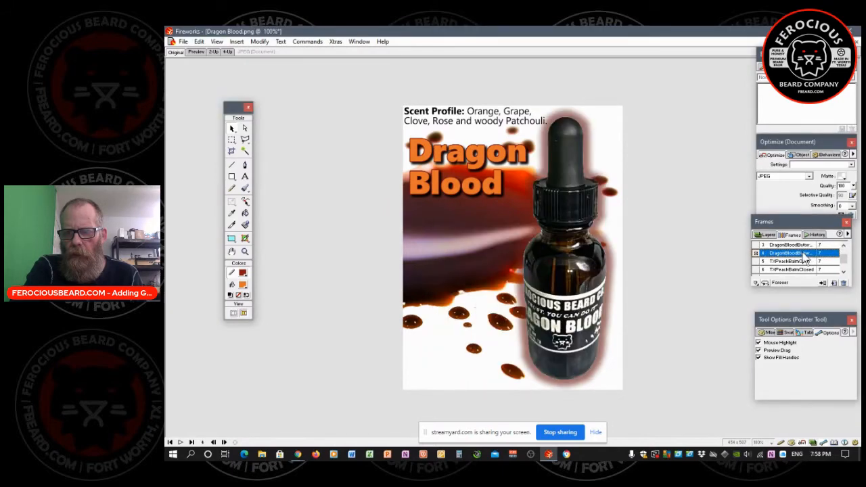
{"action": "double_click", "coordinate": [804, 255]}
{"action": "left_click", "coordinate": [807, 253]}
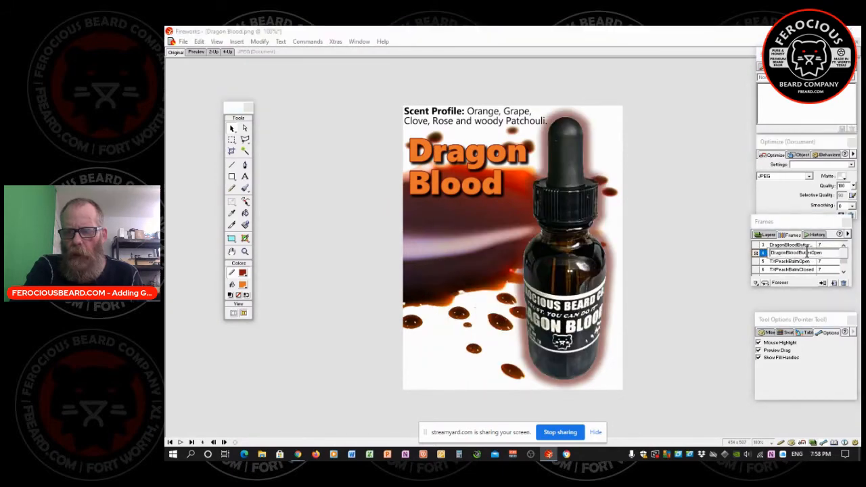
{"action": "left_click", "coordinate": [689, 234]}
Inspect the hex colour of the oil bottle's Glow effect in frame 4.
{"action": "left_click", "coordinate": [574, 277]}
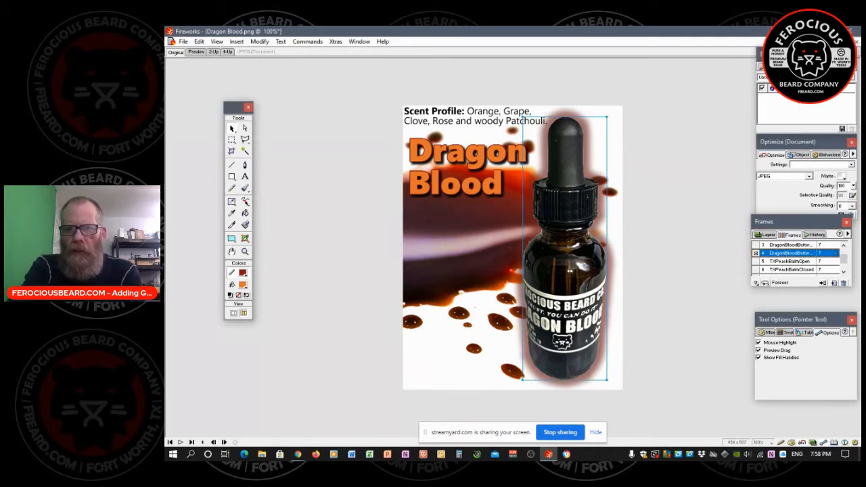
{"action": "left_click", "coordinate": [772, 89]}
{"action": "left_click", "coordinate": [780, 108]}
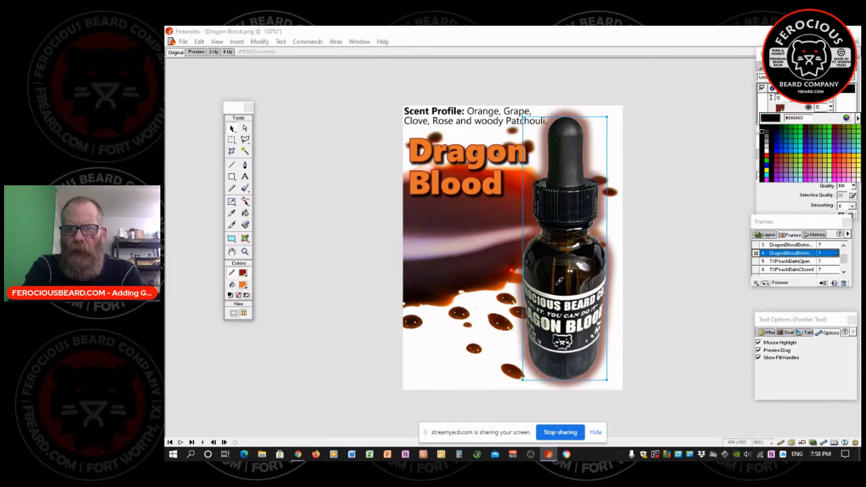
{"action": "left_click", "coordinate": [781, 107]}
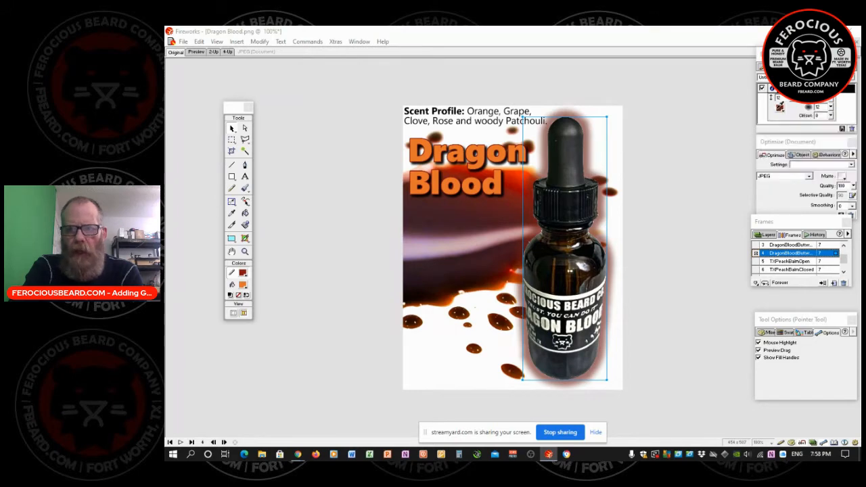
{"action": "left_click", "coordinate": [697, 224]}
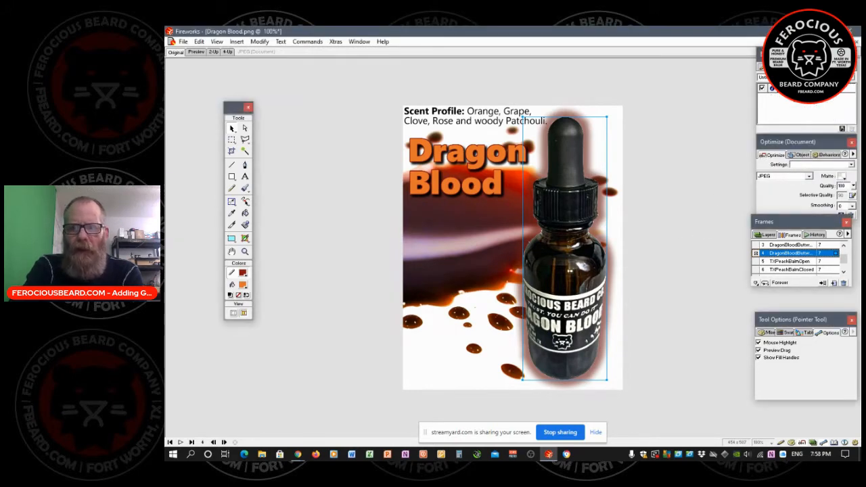
{"action": "double_click", "coordinate": [790, 89]}
{"action": "left_click", "coordinate": [780, 107]}
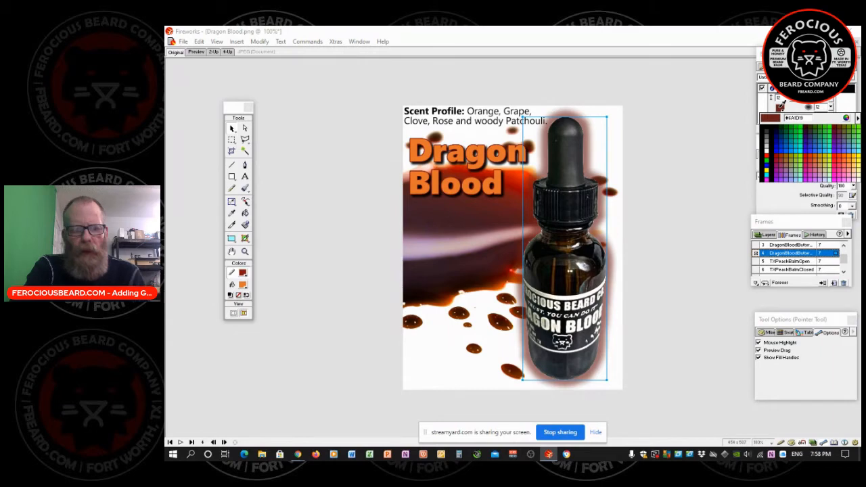
{"action": "left_click", "coordinate": [779, 109]}
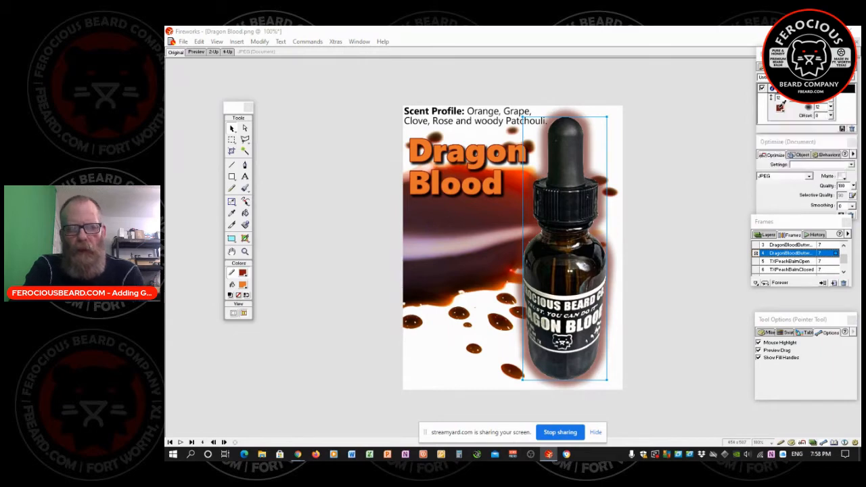
Delete the oil bottle from frame 4 and paste the copied open butter jar in its place.
{"action": "left_click", "coordinate": [564, 292]}
{"action": "key", "text": "Delete"}
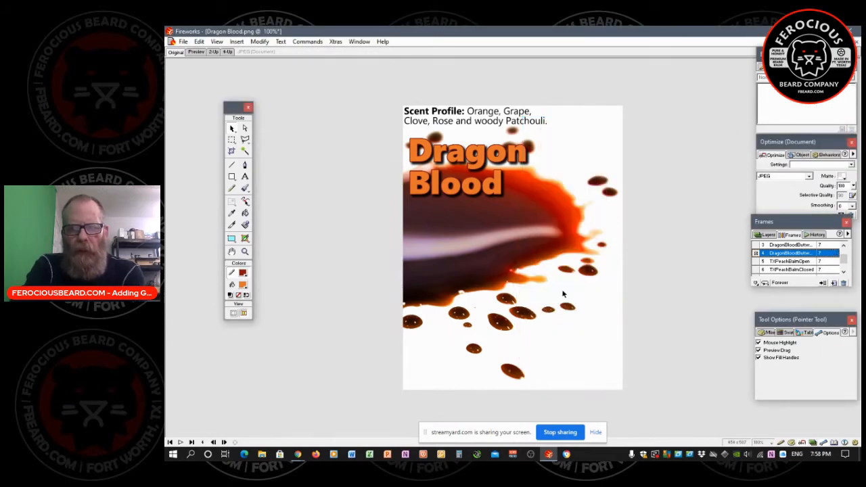
{"action": "key", "text": "ctrl+z"}
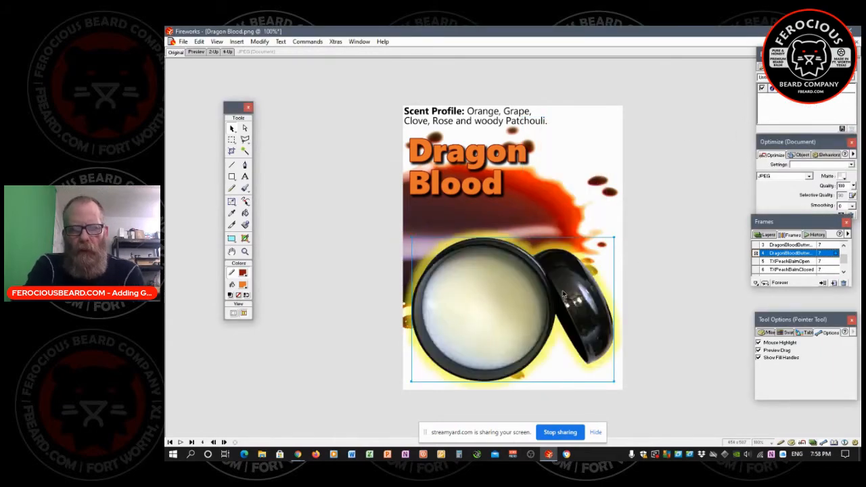
Set the open butter jar's Glow effect colour to #6A1D19.
{"action": "left_click", "coordinate": [806, 89]}
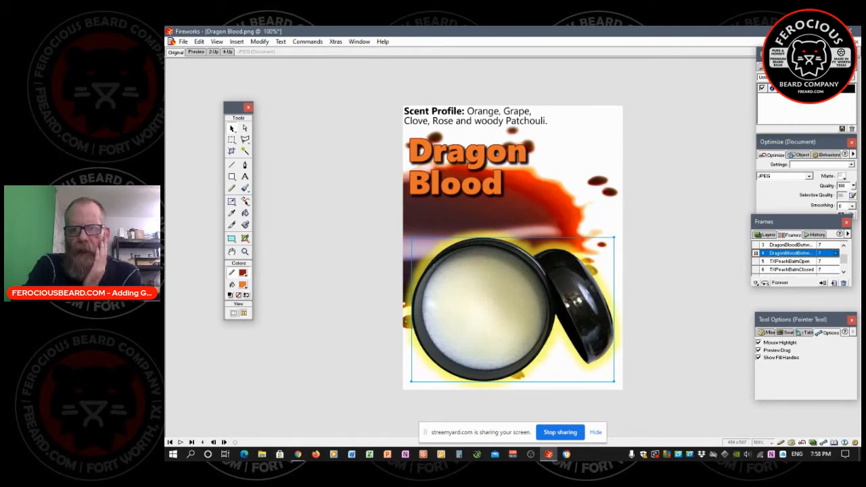
{"action": "left_click", "coordinate": [773, 89]}
{"action": "left_click", "coordinate": [781, 108]}
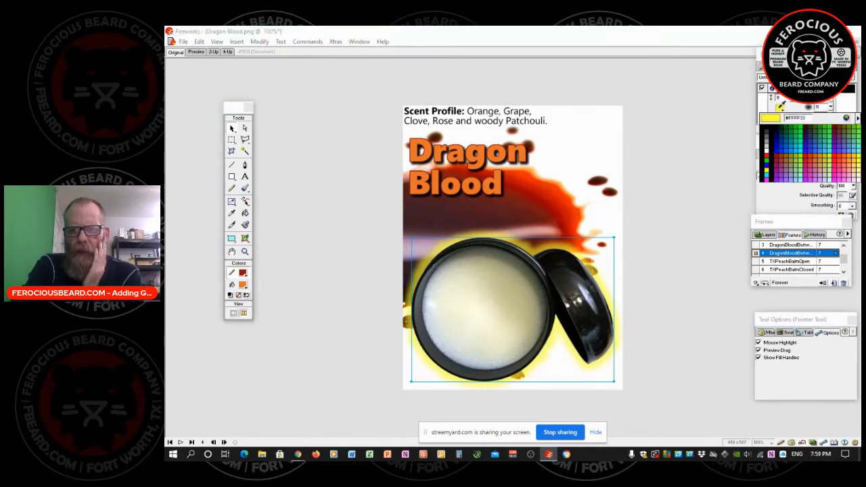
{"action": "double_click", "coordinate": [797, 118]}
{"action": "key", "text": "BackSpace"}
{"action": "type", "text": "6abd0"}
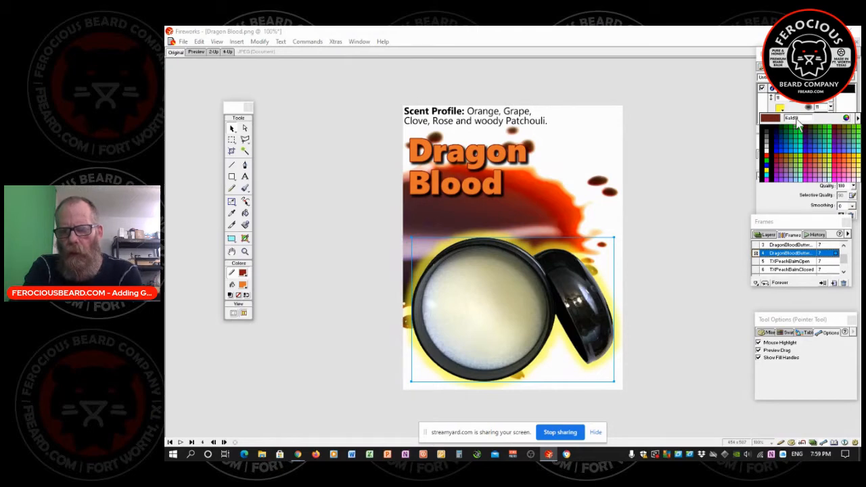
{"action": "key", "text": "Return"}
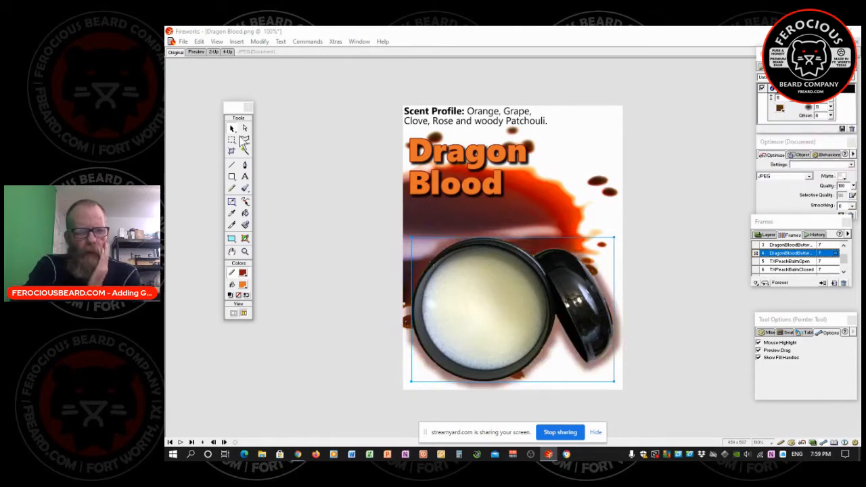
{"action": "left_click", "coordinate": [319, 181]}
{"action": "left_click", "coordinate": [326, 224]}
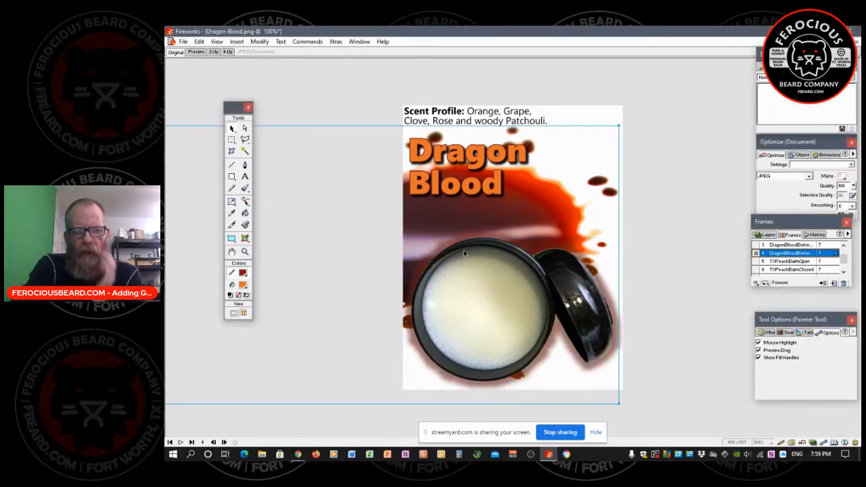
Sharpen the open butter jar in frame 4 with Unsharp Mask, accepting the preset settings.
{"action": "left_click", "coordinate": [483, 308]}
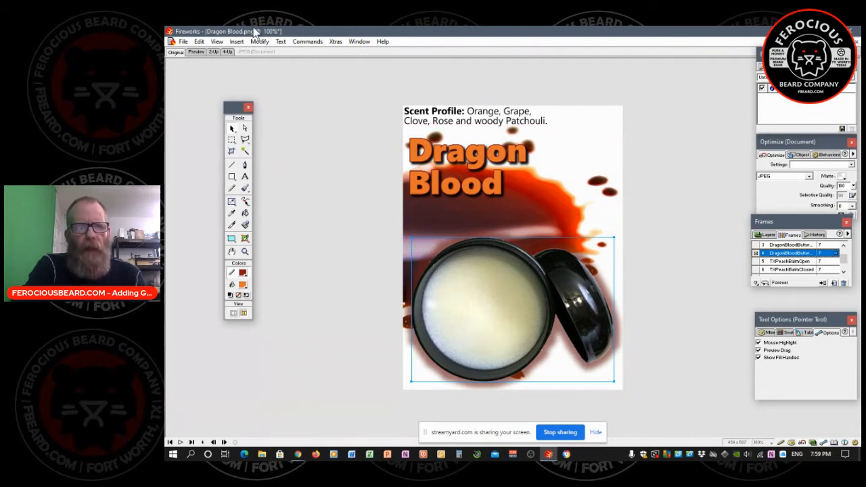
{"action": "left_click", "coordinate": [334, 41]}
{"action": "mouse_move", "coordinate": [379, 99]}
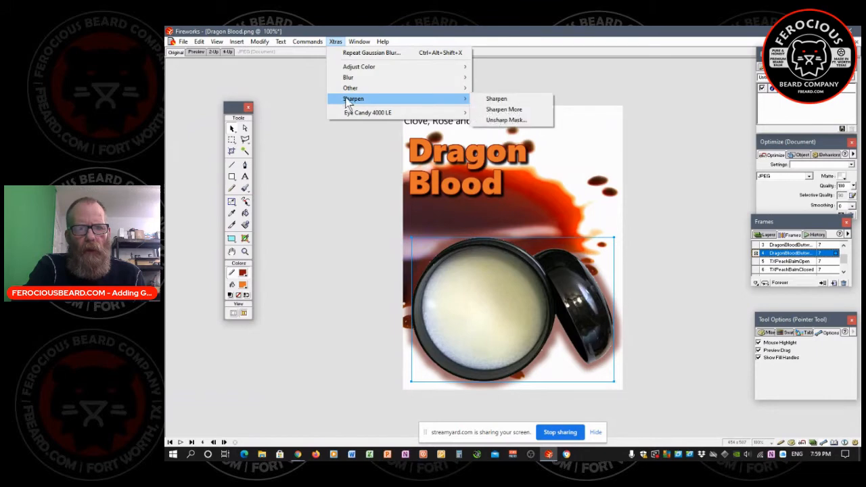
{"action": "left_click", "coordinate": [500, 121]}
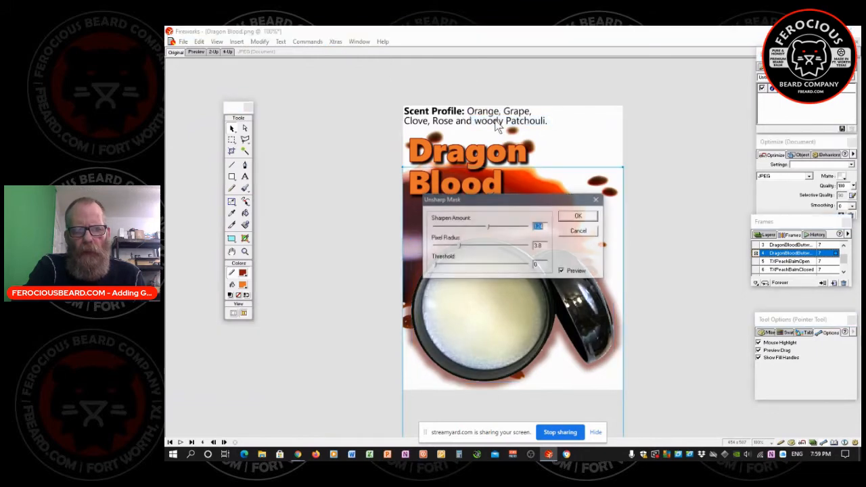
{"action": "left_click", "coordinate": [578, 218]}
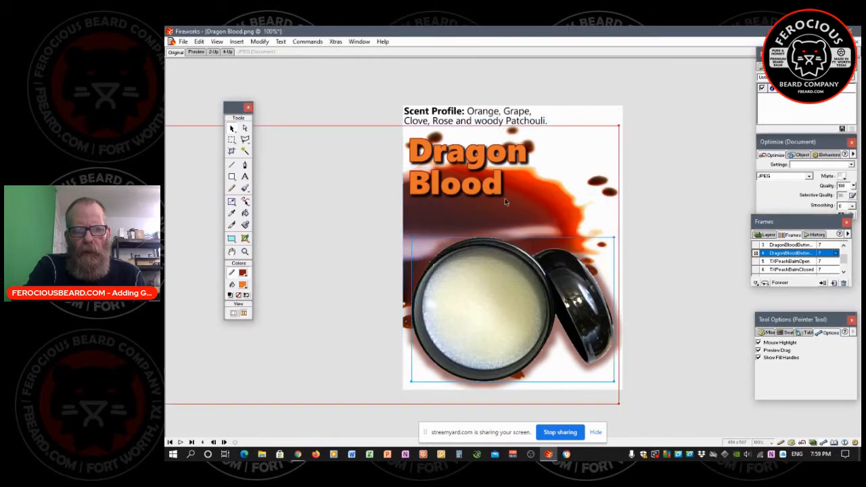
Export the open butter image as dragonbloodopen, images only, into the Beard Butters folder.
{"action": "left_click", "coordinate": [184, 42]}
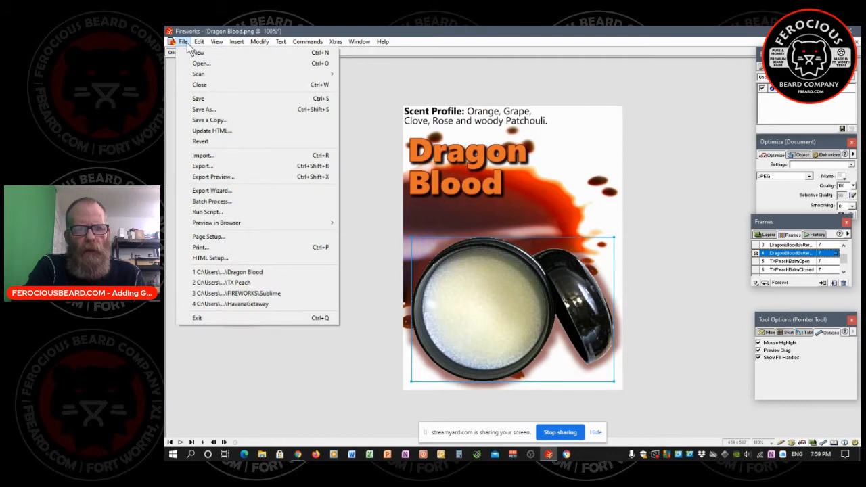
{"action": "left_click", "coordinate": [206, 167]}
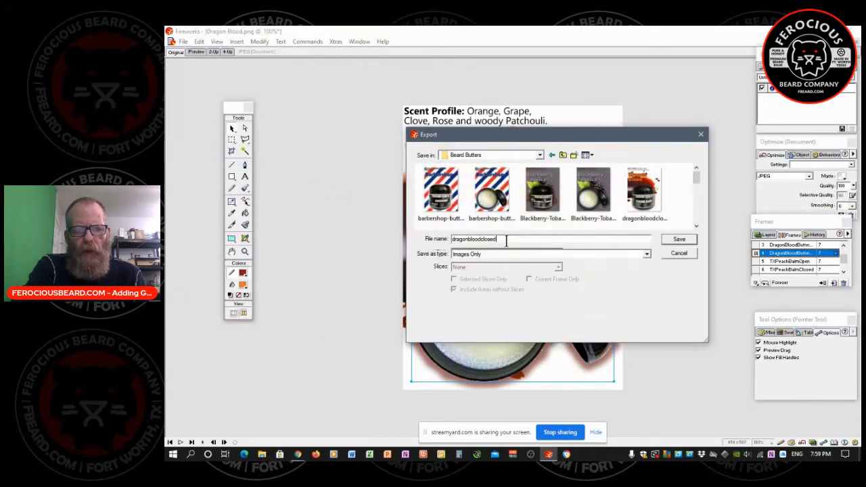
{"action": "key", "text": "BackSpace"}
{"action": "key", "text": "BackSpace"}
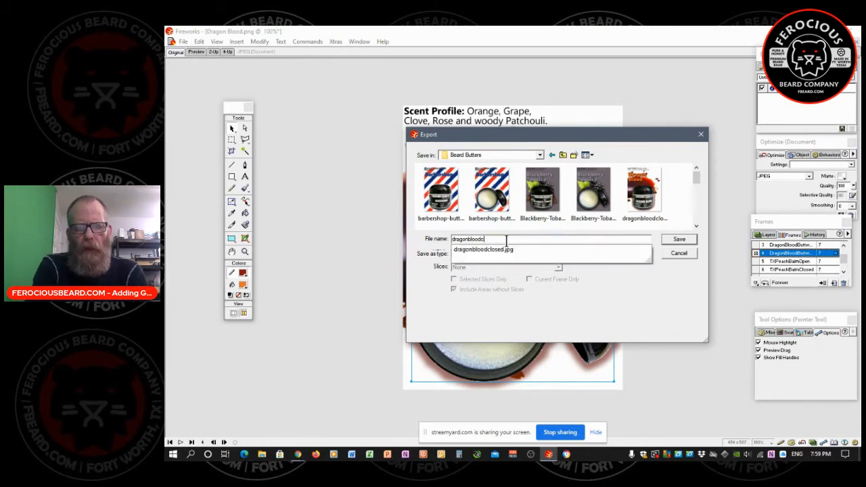
{"action": "type", "text": "open"}
{"action": "key", "text": "Return"}
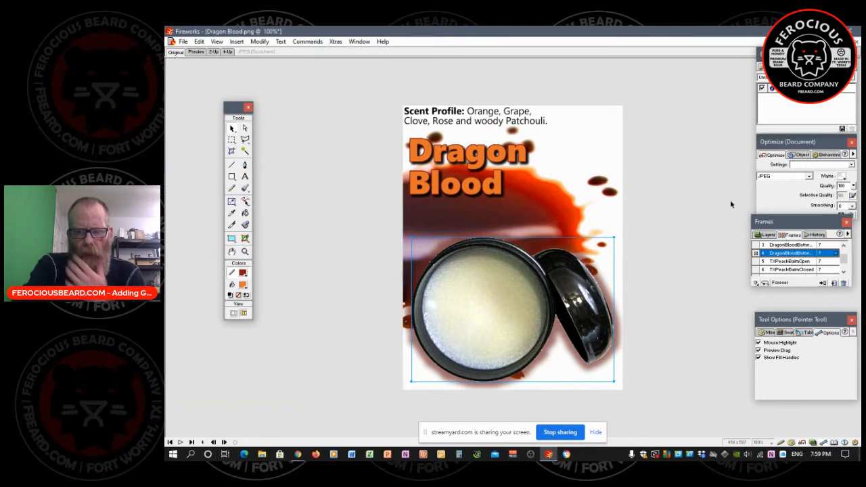
Look over the Texas Peach balm frames and duplicate frame 4 twice, inserting the copies after the current frame.
{"action": "left_click", "coordinate": [794, 262]}
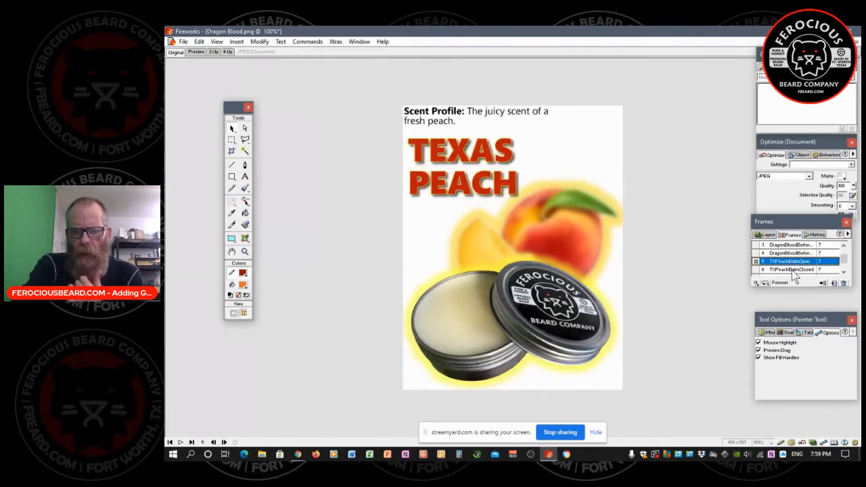
{"action": "left_click", "coordinate": [794, 270]}
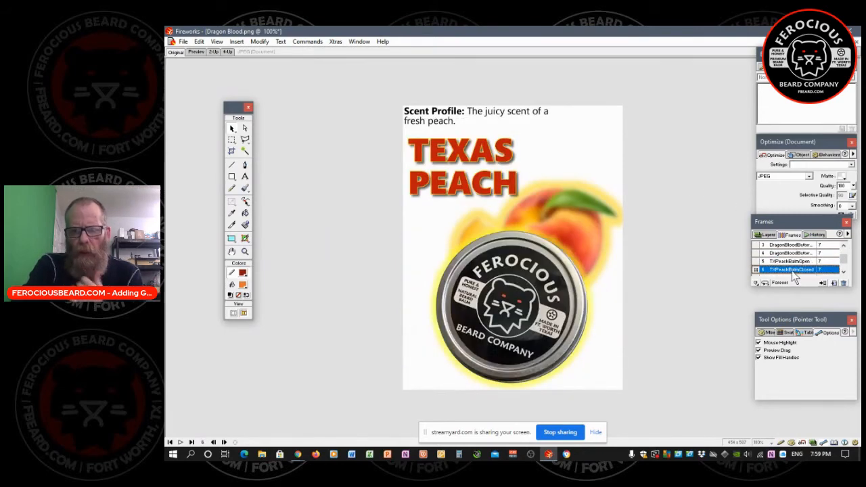
{"action": "left_click", "coordinate": [526, 295]}
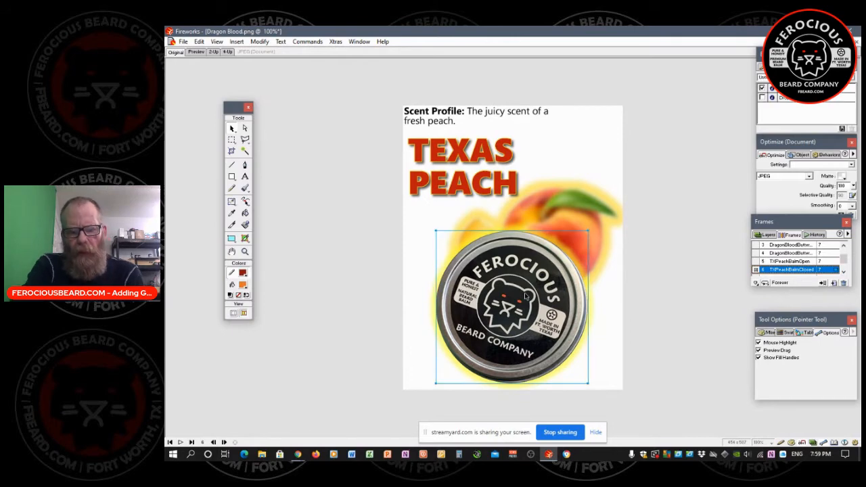
{"action": "left_click", "coordinate": [798, 246]}
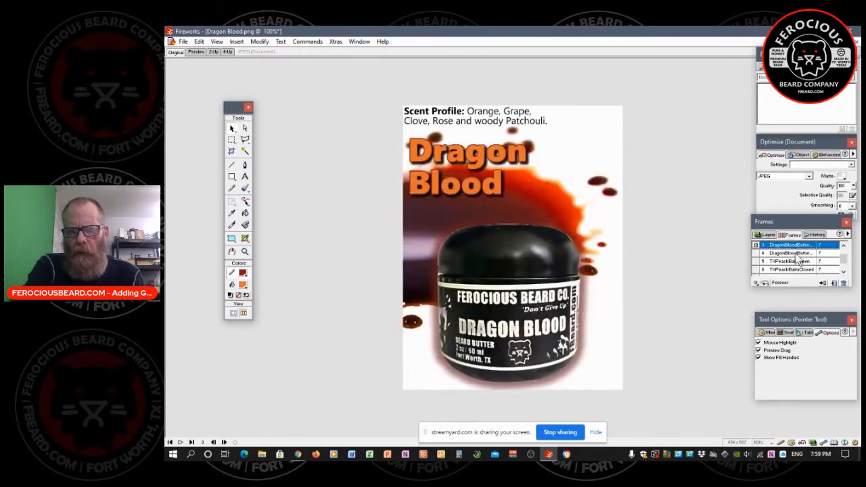
{"action": "left_click", "coordinate": [798, 253]}
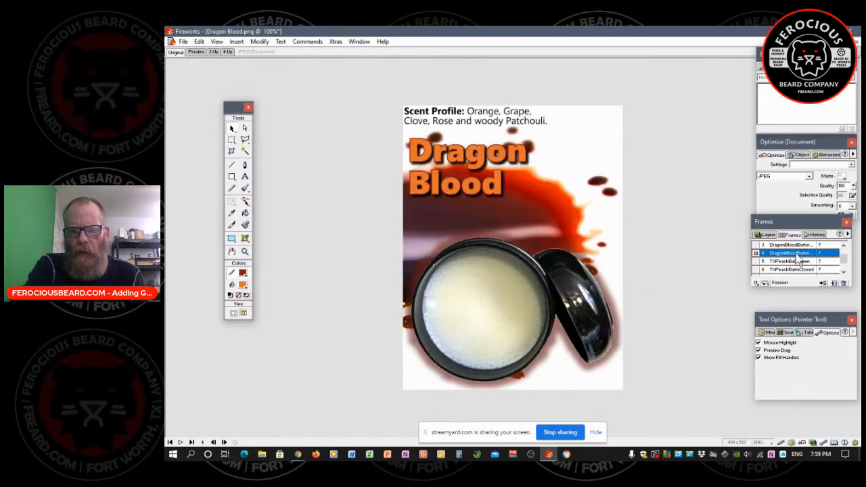
{"action": "left_click", "coordinate": [848, 234]}
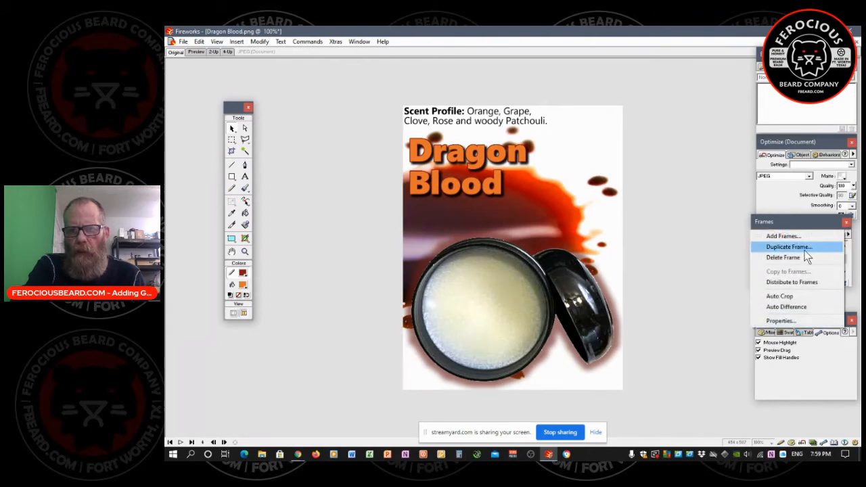
{"action": "left_click", "coordinate": [805, 249]}
{"action": "left_click_drag", "start_coordinate": [521, 209], "coordinate": [523, 207]}
{"action": "left_click", "coordinate": [505, 276]}
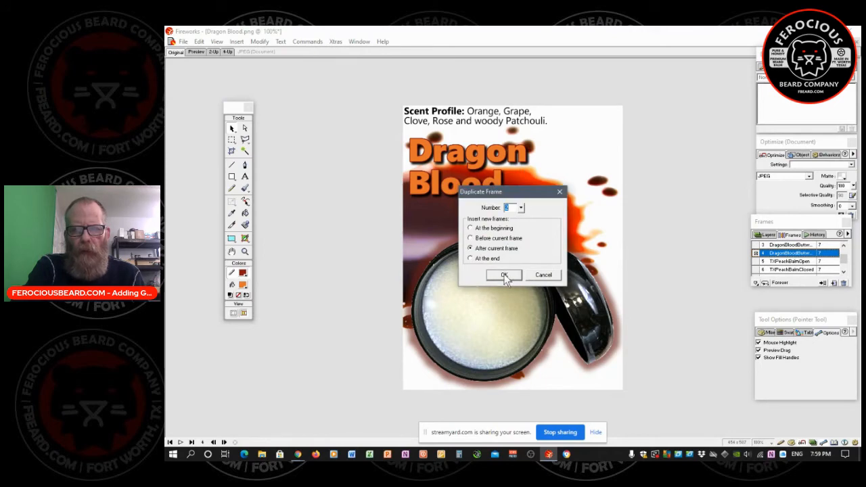
Rename the second duplicate, frame 6, as DragonBloodBalmClosed.
{"action": "left_click", "coordinate": [792, 269]}
{"action": "double_click", "coordinate": [792, 268]}
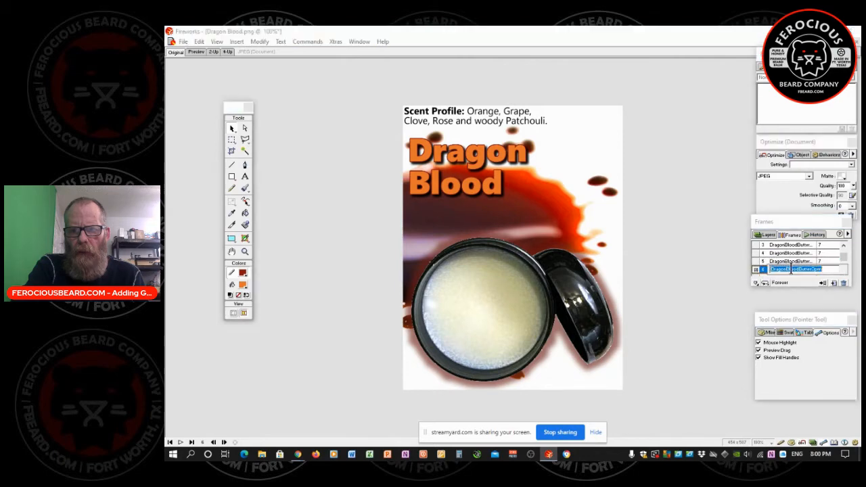
{"action": "left_click", "coordinate": [807, 269]}
{"action": "left_click_drag", "start_coordinate": [800, 269], "coordinate": [857, 291]}
{"action": "type", "text": "BalmCl"}
{"action": "key", "text": "Return"}
{"action": "scroll", "coordinate": [808, 269], "scroll_direction": "down", "scroll_amount": 1}
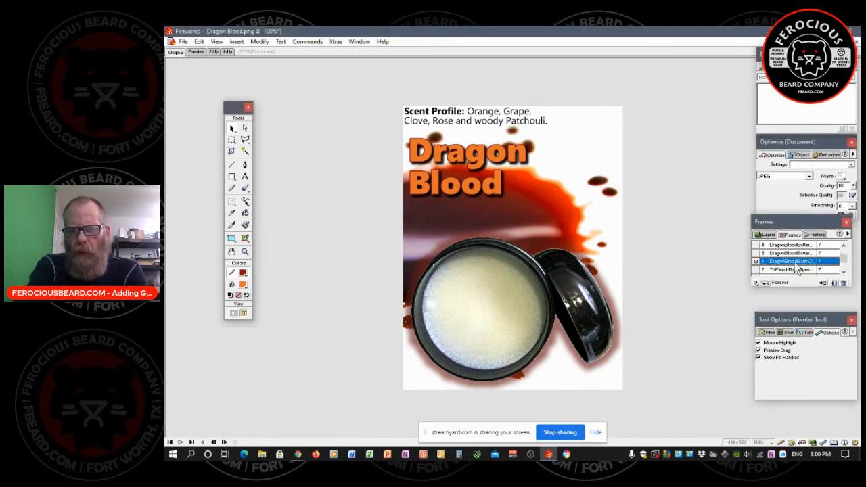
Rename the first duplicate, frame 5, as DragonBloodBalmOpen.
{"action": "left_click", "coordinate": [800, 270]}
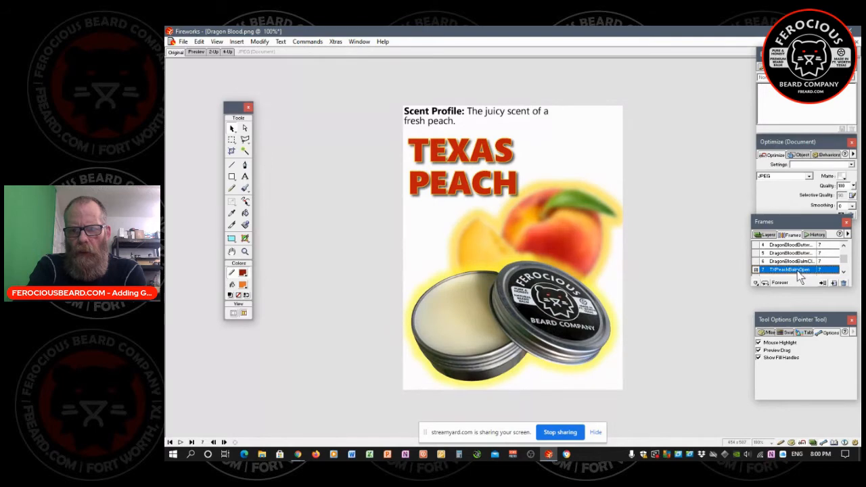
{"action": "left_click", "coordinate": [799, 253]}
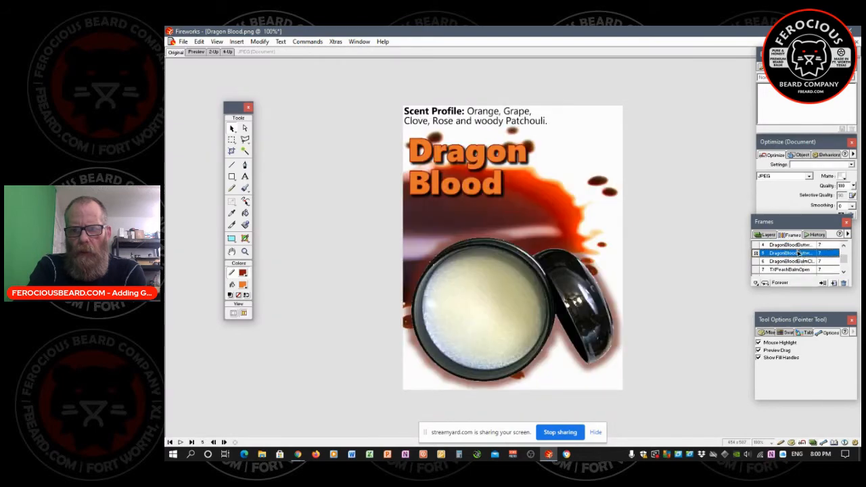
{"action": "double_click", "coordinate": [801, 254]}
{"action": "left_click", "coordinate": [799, 253]}
{"action": "left_click_drag", "start_coordinate": [800, 254], "coordinate": [860, 234]}
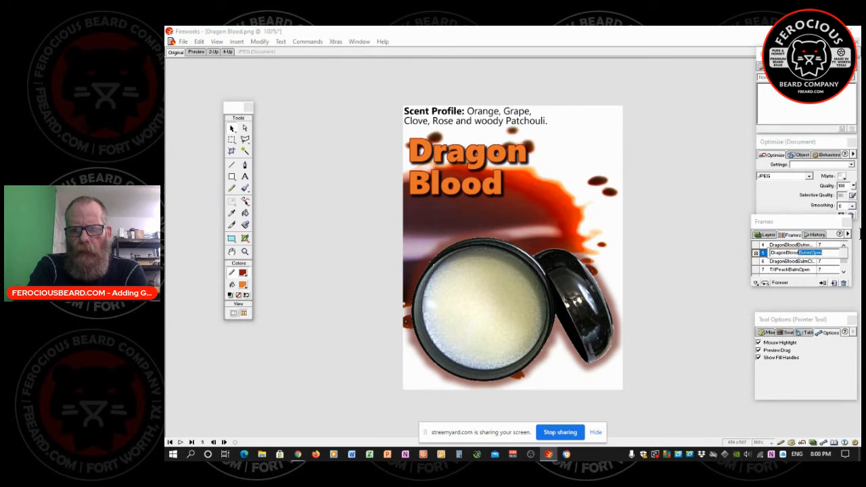
{"action": "type", "text": "BalmOpen"}
{"action": "key", "text": "Return"}
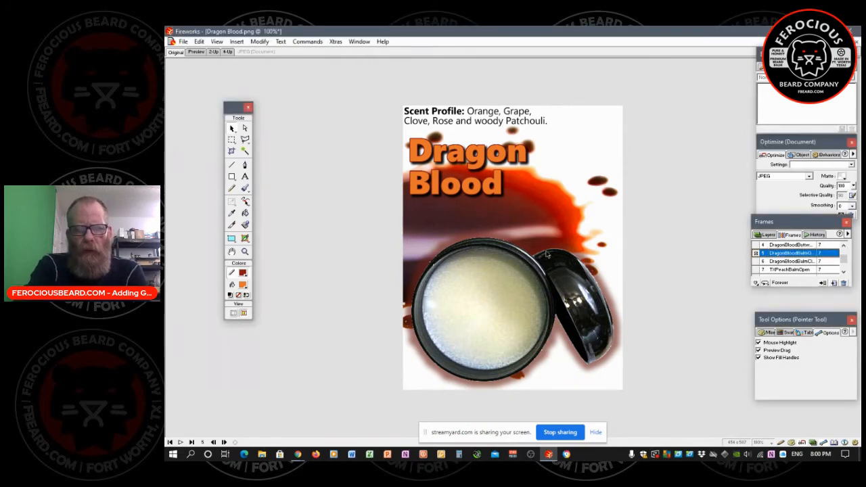
Copy the open balm tin from TXPeachBalmOpen and inspect the hex colour of the butter jar's Glow effect in frame 5.
{"action": "left_click", "coordinate": [780, 269]}
{"action": "left_click", "coordinate": [510, 325]}
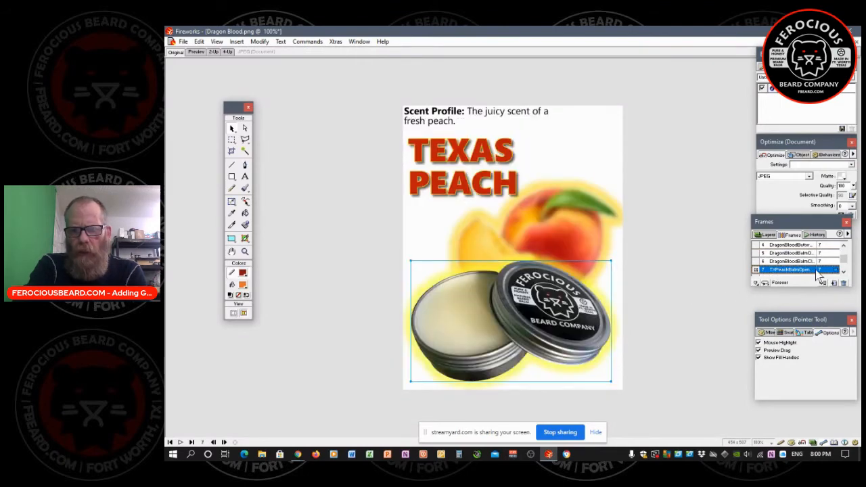
{"action": "left_click", "coordinate": [795, 254]}
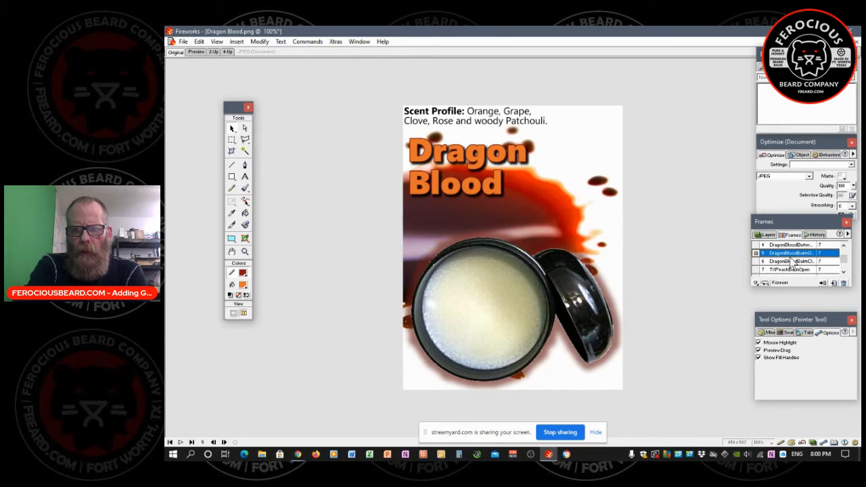
{"action": "left_click", "coordinate": [490, 319]}
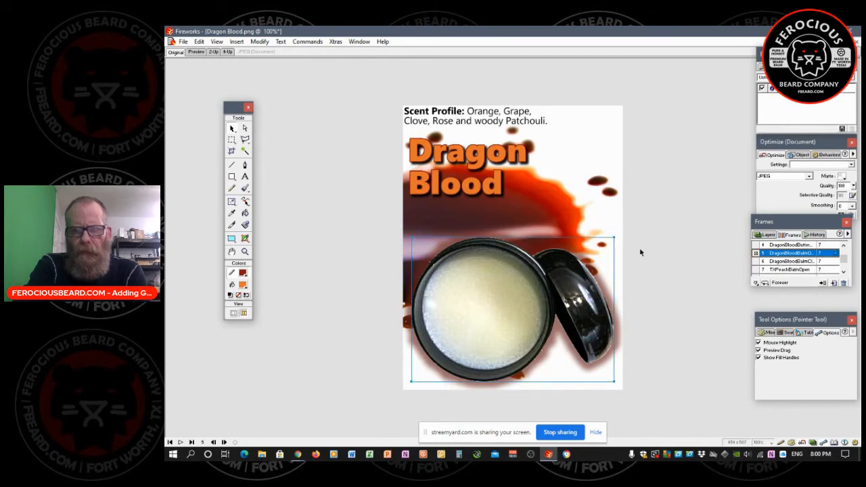
{"action": "left_click", "coordinate": [773, 88]}
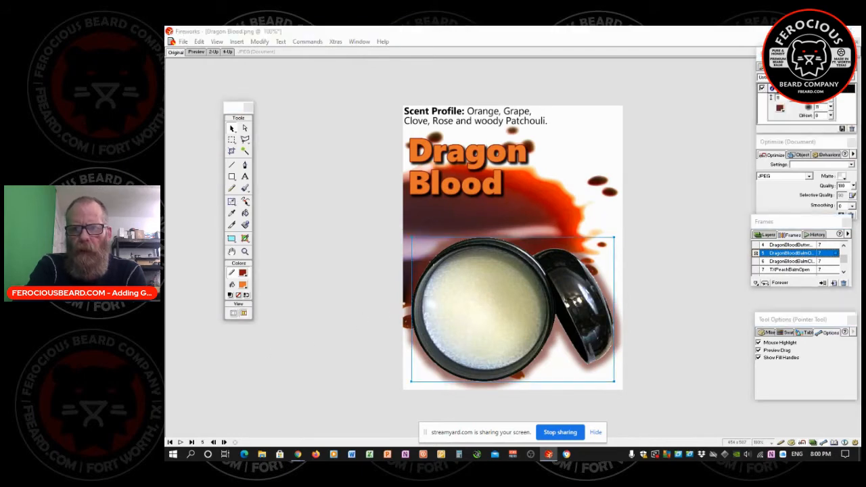
{"action": "left_click", "coordinate": [779, 108]}
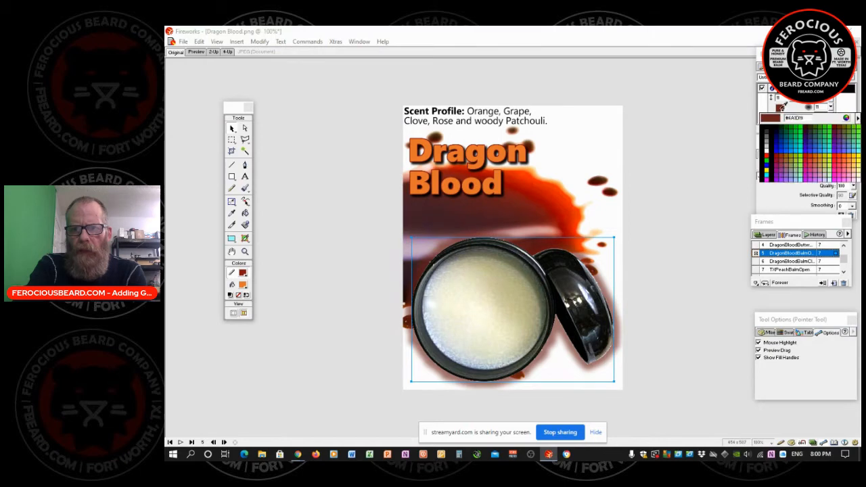
{"action": "key", "text": "Escape"}
{"action": "key", "text": "Escape"}
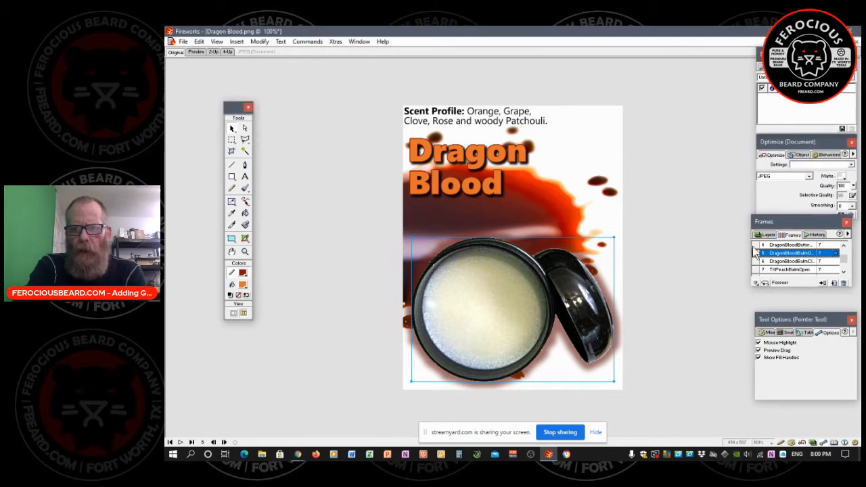
Delete the open butter jar from frame 5 and paste the copied open balm tin in its place.
{"action": "left_click", "coordinate": [798, 253]}
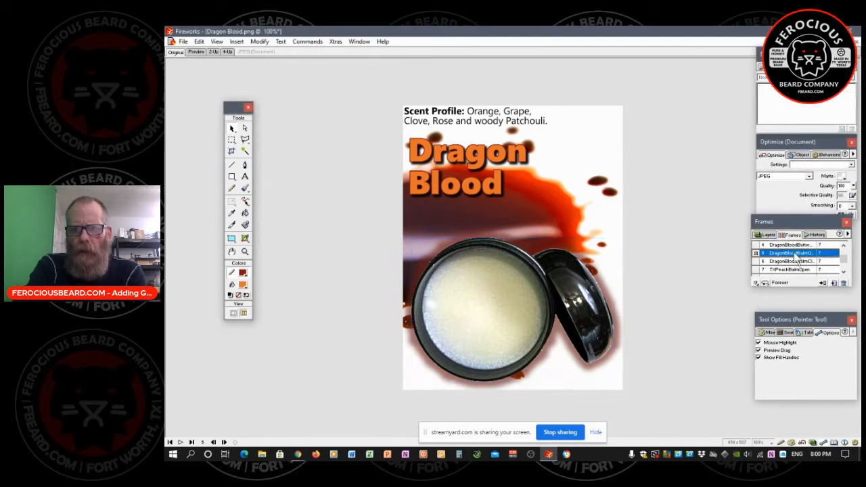
{"action": "left_click", "coordinate": [492, 296]}
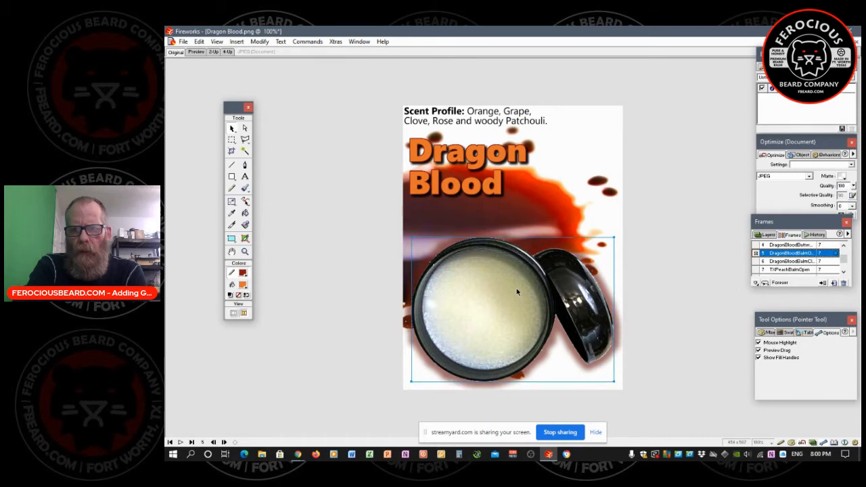
{"action": "key", "text": "Delete"}
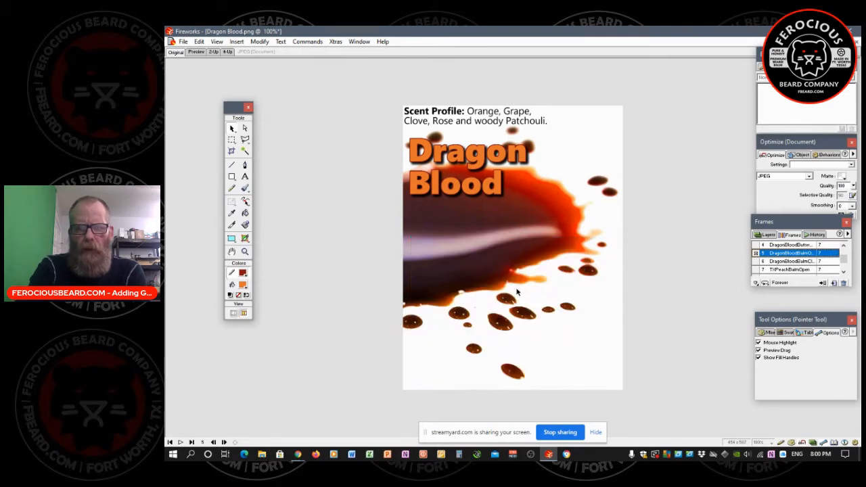
{"action": "key", "text": "ctrl+z"}
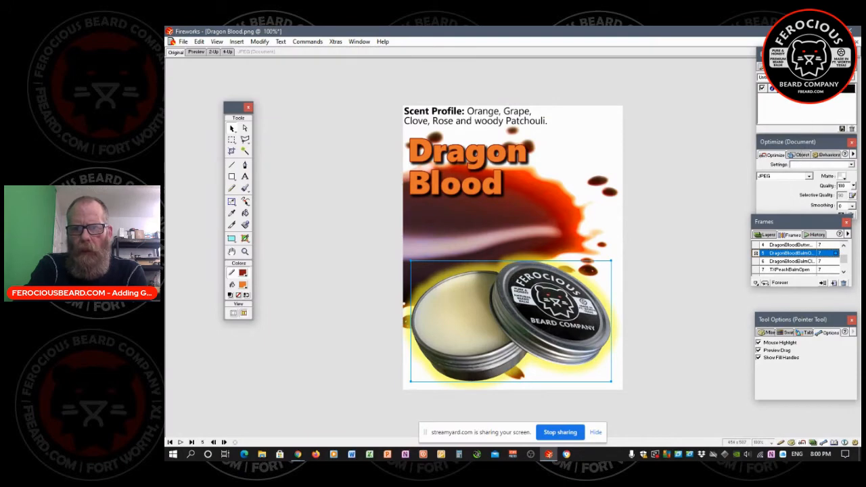
Set the open balm tin's Glow effect colour to #6A1D19.
{"action": "double_click", "coordinate": [788, 88]}
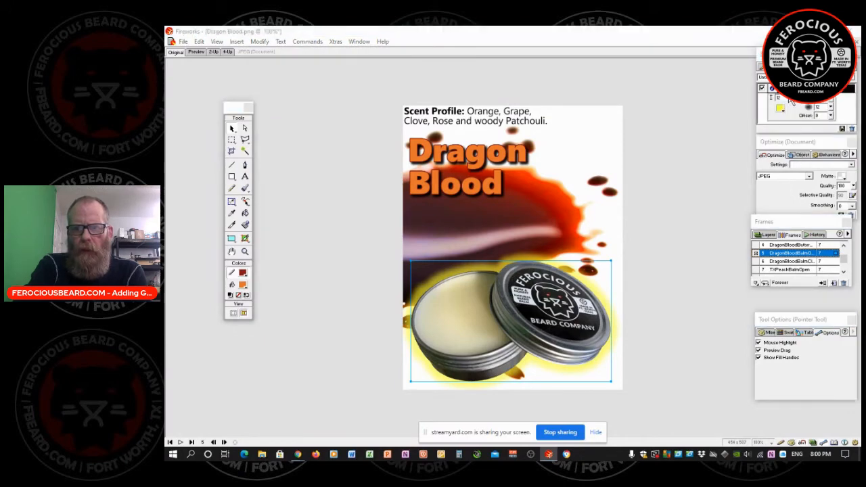
{"action": "left_click", "coordinate": [781, 109]}
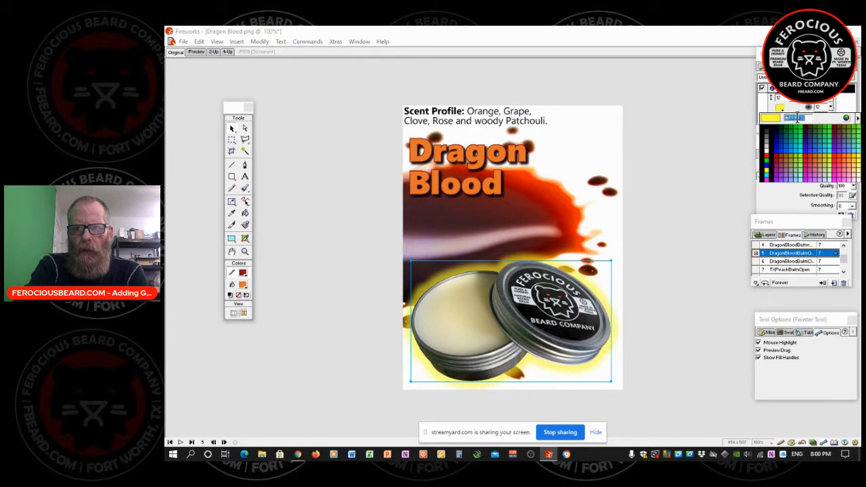
{"action": "type", "text": "6a1d19"}
{"action": "key", "text": "Return"}
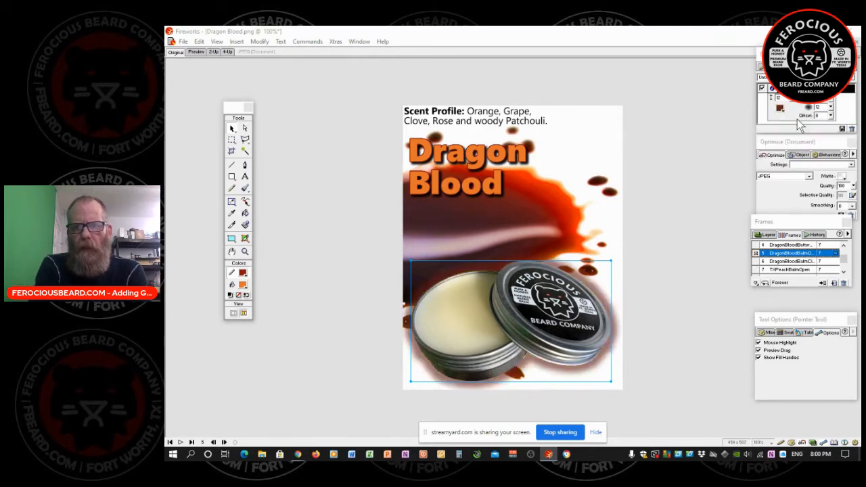
Sharpen the open balm tin in frame 5 with Unsharp Mask, using a pixel radius of 3.8 and a threshold of 0.
{"action": "left_click", "coordinate": [183, 42]}
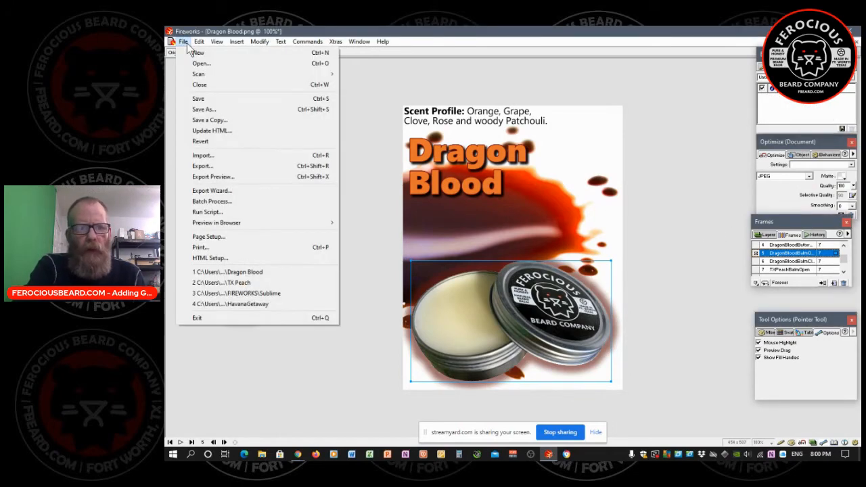
{"action": "left_click", "coordinate": [618, 65]}
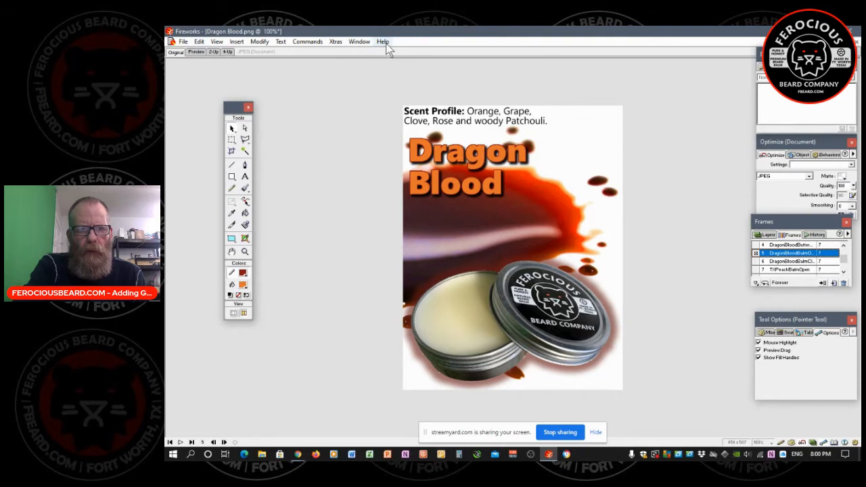
{"action": "left_click", "coordinate": [338, 43]}
{"action": "mouse_move", "coordinate": [461, 99]}
{"action": "left_click", "coordinate": [500, 314]}
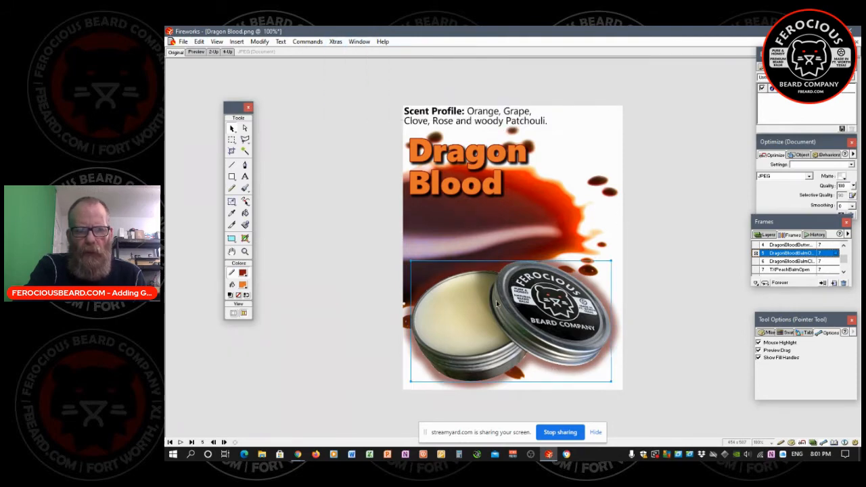
{"action": "left_click", "coordinate": [339, 45]}
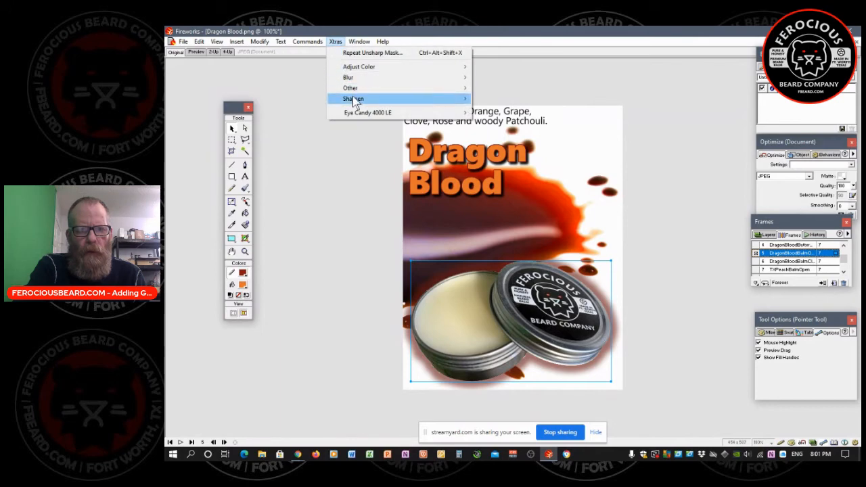
{"action": "mouse_move", "coordinate": [365, 98]}
{"action": "left_click", "coordinate": [499, 120]}
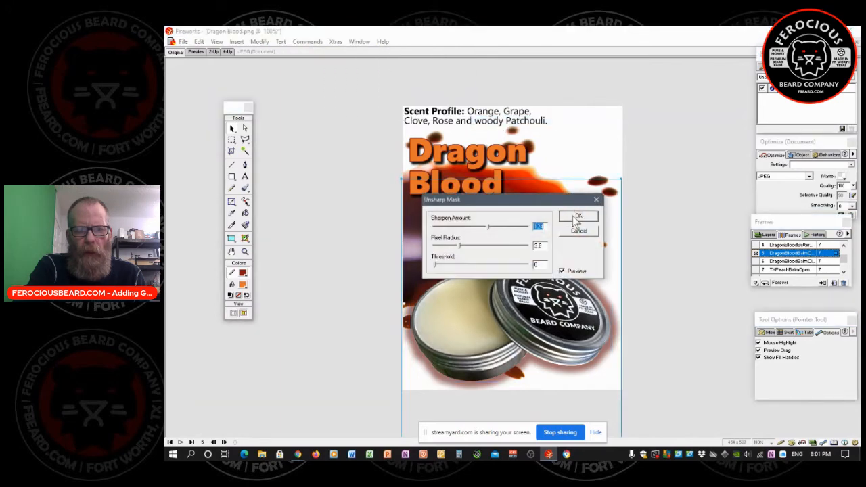
{"action": "left_click", "coordinate": [575, 214]}
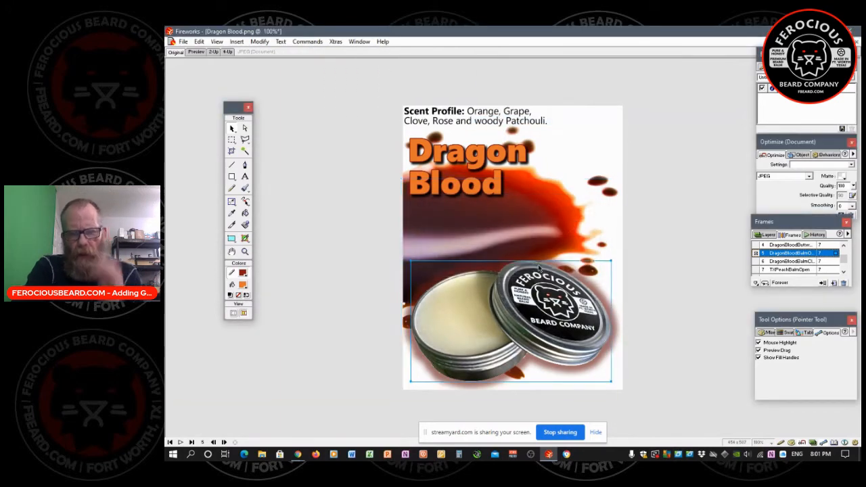
Export the open balm frame as an image named dragonbloodopen into the Beard Balms folder.
{"action": "left_click", "coordinate": [184, 42]}
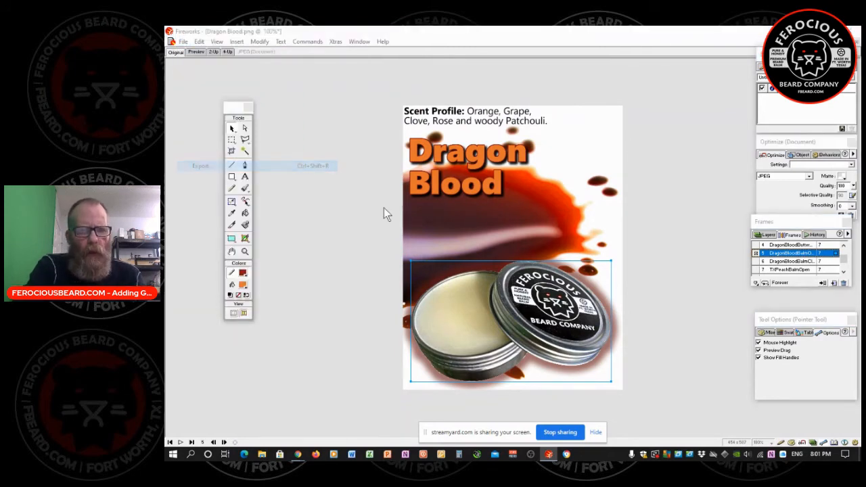
{"action": "left_click", "coordinate": [230, 166]}
{"action": "left_click", "coordinate": [563, 157]}
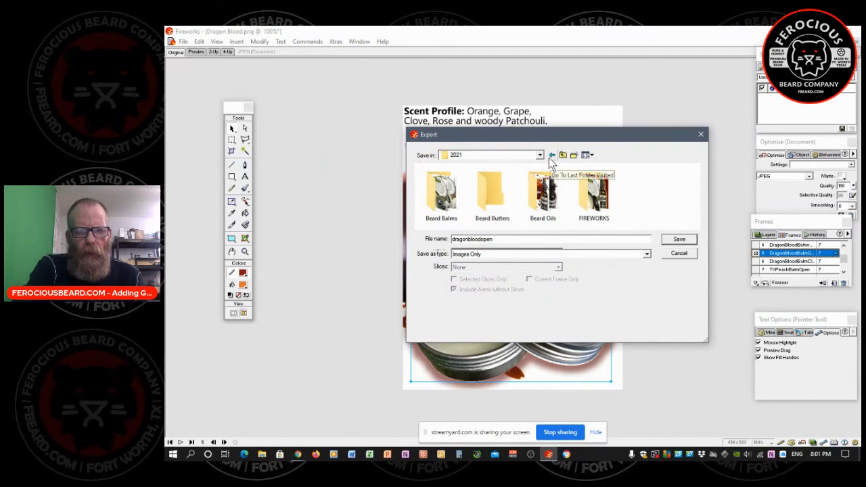
{"action": "double_click", "coordinate": [447, 192]}
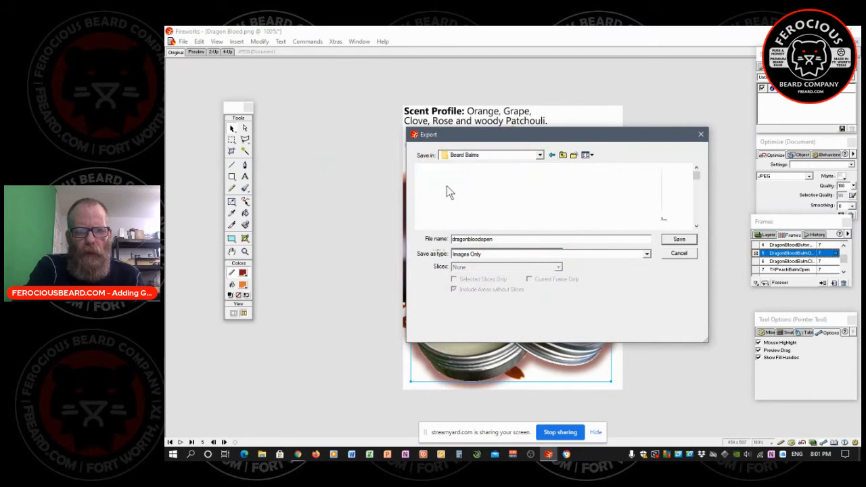
{"action": "left_click", "coordinate": [509, 238]}
{"action": "type", "text": "dragonbloodopen"}
{"action": "key", "text": "Return"}
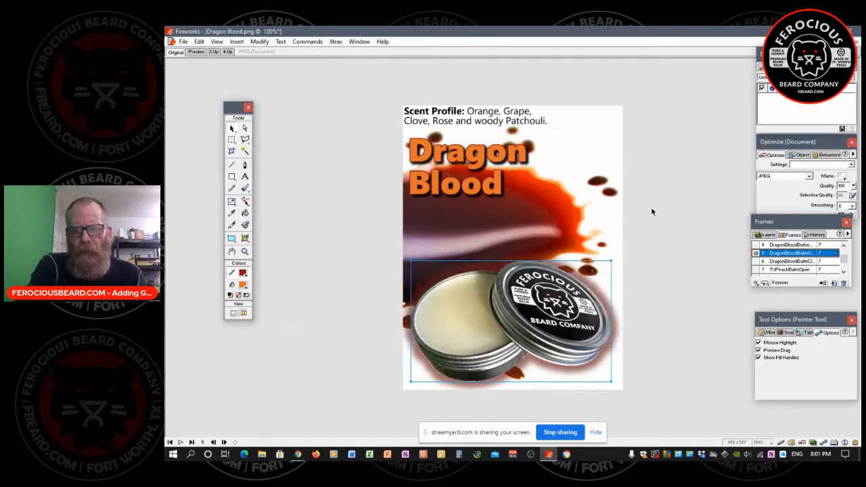
Copy the closed balm tin from TXPeachBalmClosed and paste it into frame 6 in place of the open butter jar.
{"action": "left_click", "coordinate": [788, 262]}
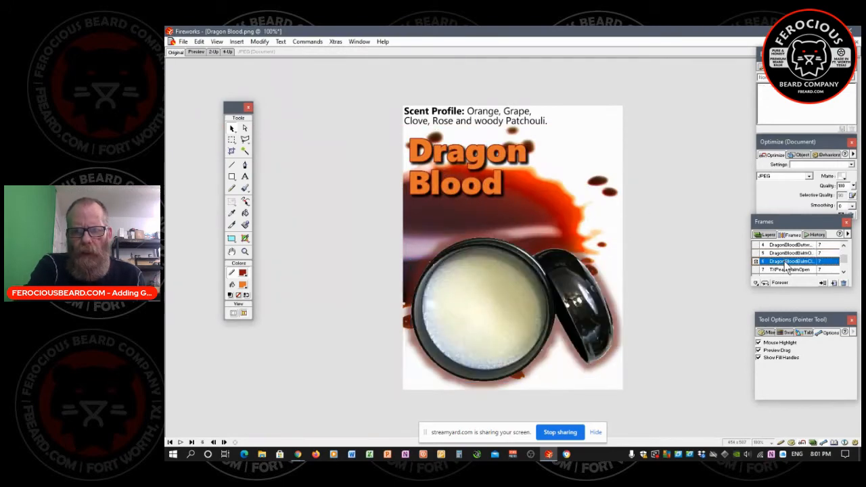
{"action": "left_click", "coordinate": [787, 270]}
{"action": "scroll", "coordinate": [787, 271], "scroll_direction": "down", "scroll_amount": 2}
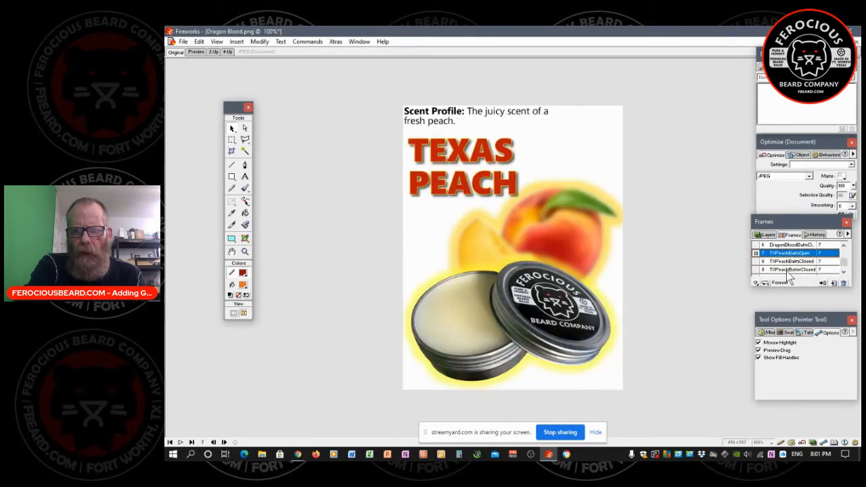
{"action": "left_click", "coordinate": [789, 262]}
{"action": "left_click", "coordinate": [498, 317]}
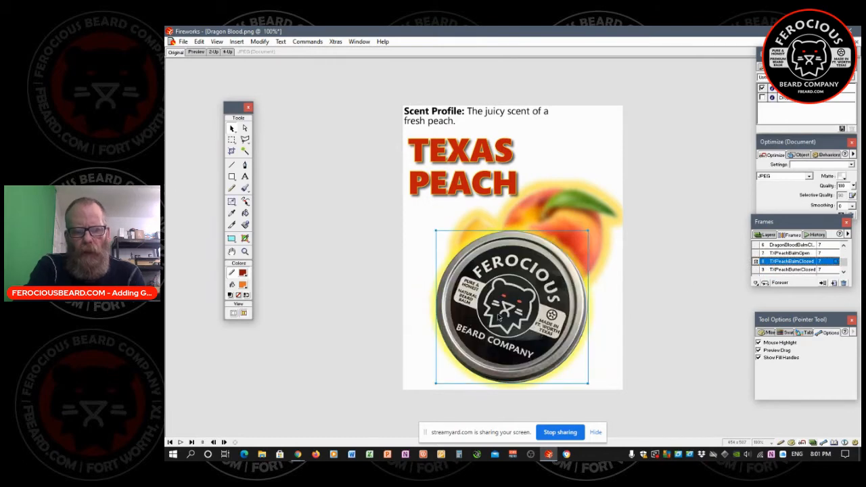
{"action": "left_click", "coordinate": [798, 245]}
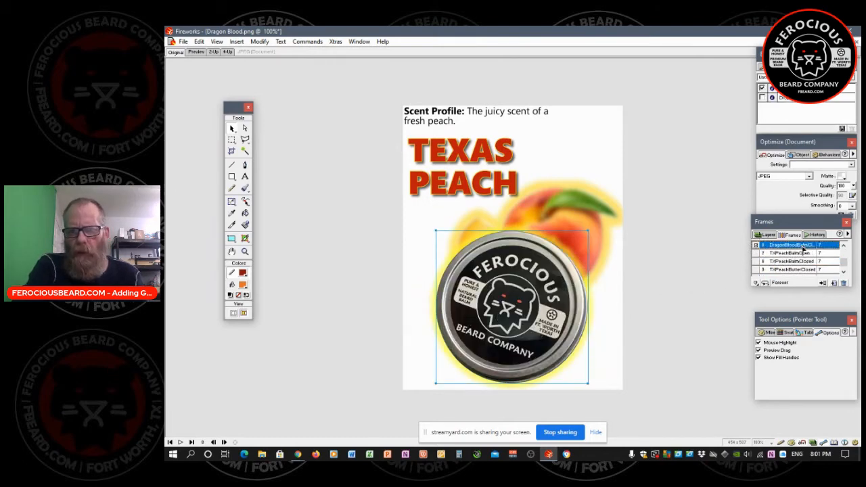
{"action": "key", "text": "Delete"}
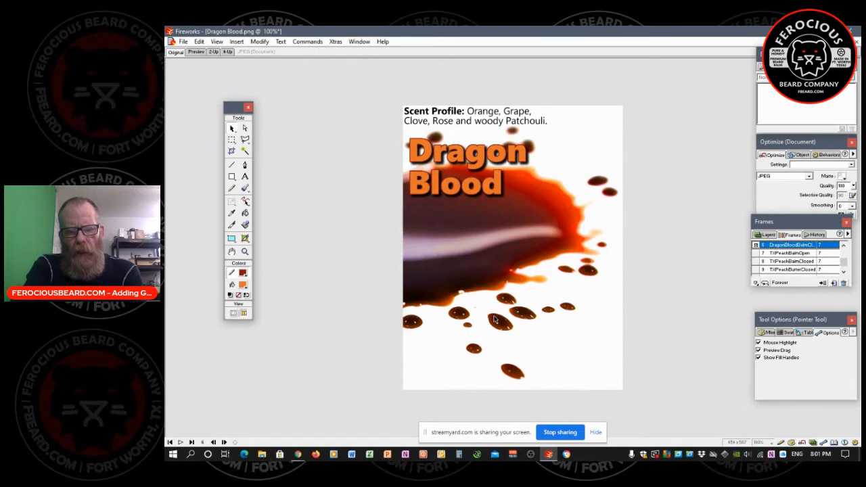
{"action": "key", "text": "ctrl+v"}
Set the closed balm tin's Glow effect colour in frame 6 to #6A1D19, matching the open tin.
{"action": "scroll", "coordinate": [822, 264], "scroll_direction": "up", "scroll_amount": 1}
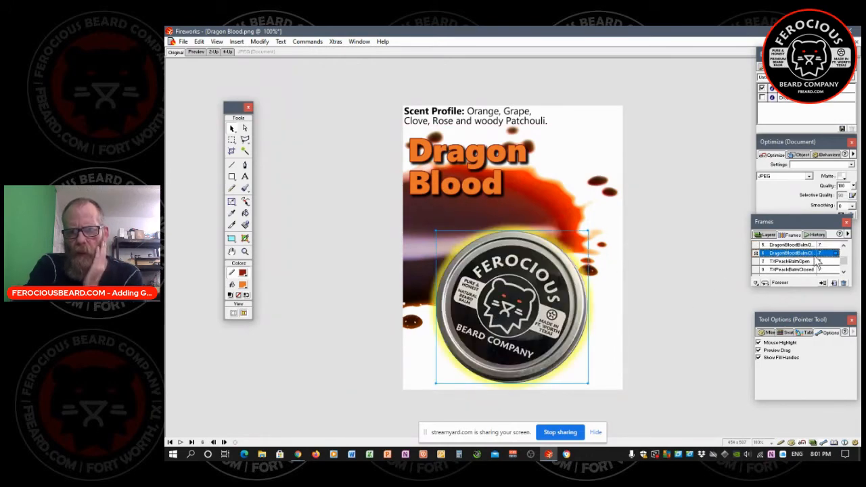
{"action": "left_click", "coordinate": [797, 245]}
{"action": "left_click", "coordinate": [797, 253]}
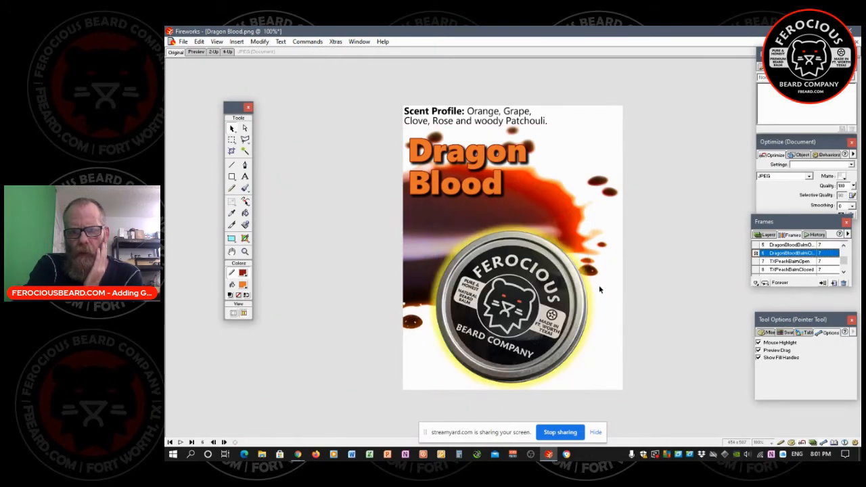
{"action": "left_click", "coordinate": [524, 297]}
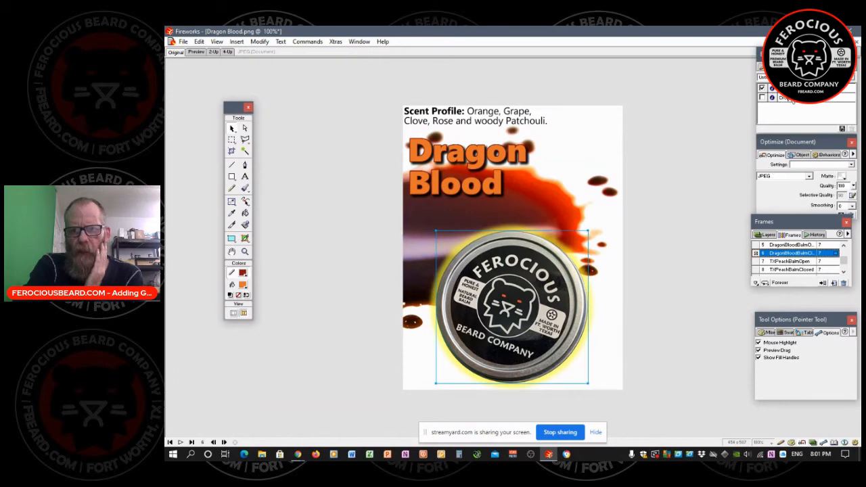
{"action": "double_click", "coordinate": [788, 90]}
{"action": "left_click", "coordinate": [781, 110]}
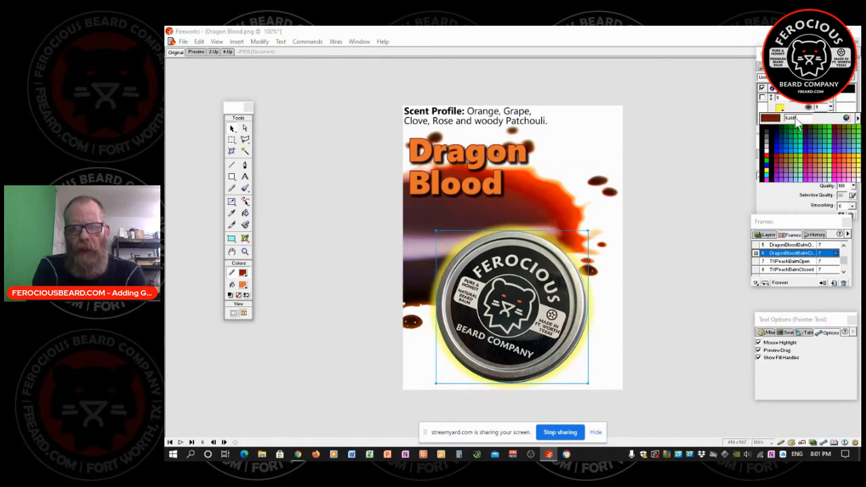
{"action": "left_click", "coordinate": [797, 119]}
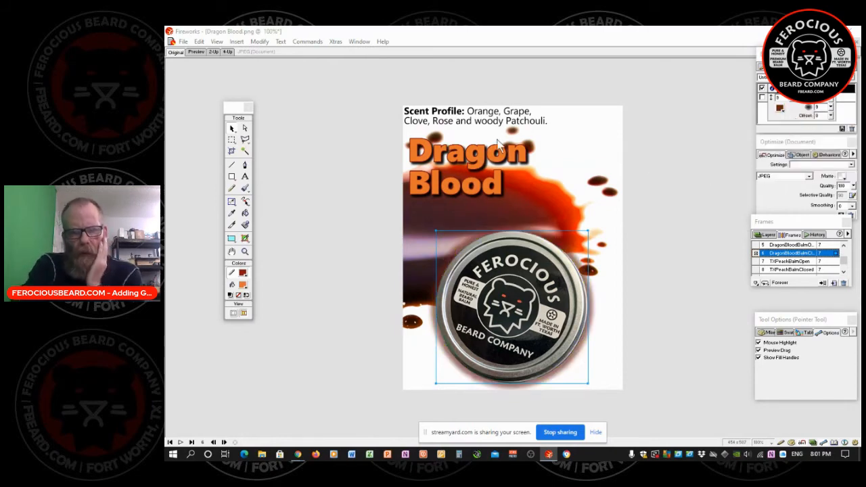
Export the closed balm frame as an image named dragonbloodclosed into the Beard Balms folder.
{"action": "left_click", "coordinate": [183, 42]}
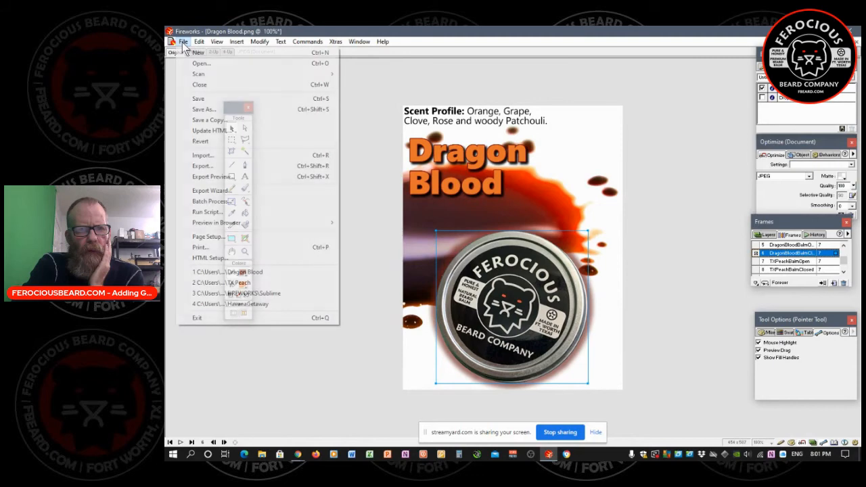
{"action": "left_click", "coordinate": [227, 167]}
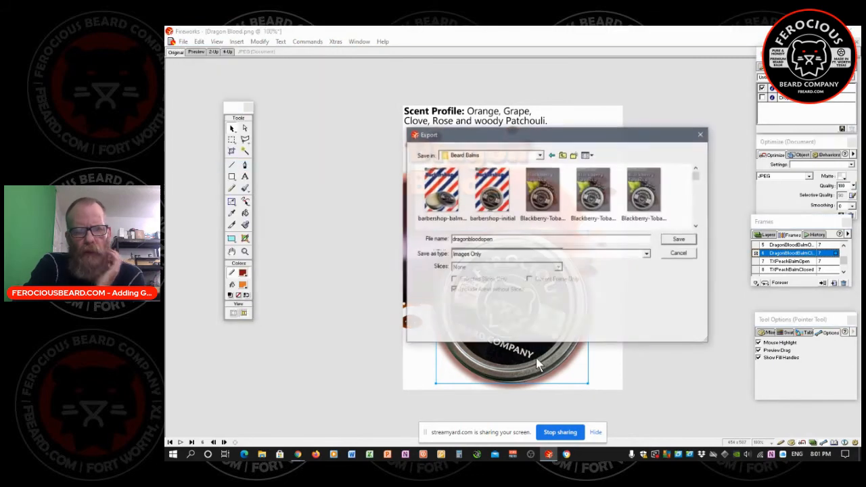
{"action": "key", "text": "BackSpace"}
{"action": "key", "text": "BackSpace"}
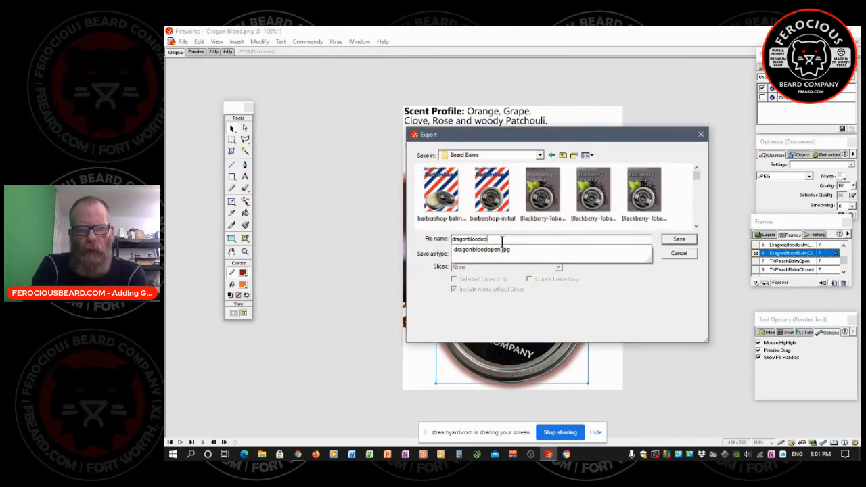
{"action": "type", "text": "closed"}
{"action": "key", "text": "Return"}
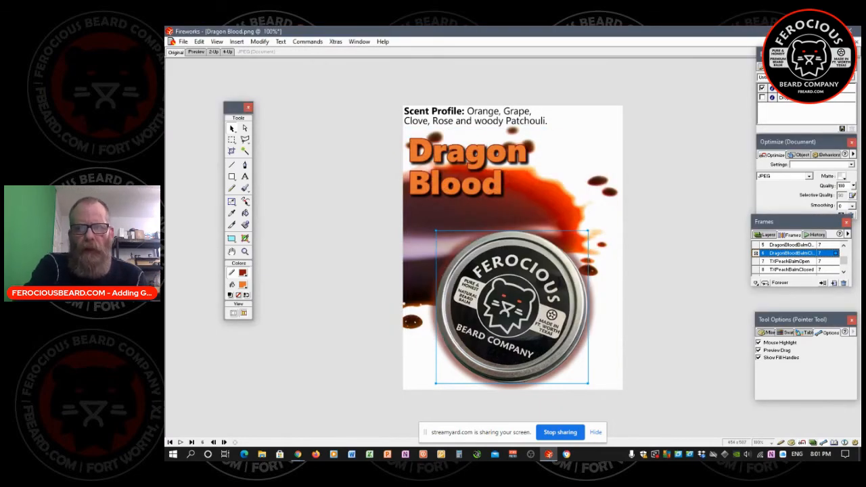
Switch to the Shopify admin in Chrome and return from the Dragon Blood Beard Oil page to the product list.
{"action": "key", "text": "alt+Tab"}
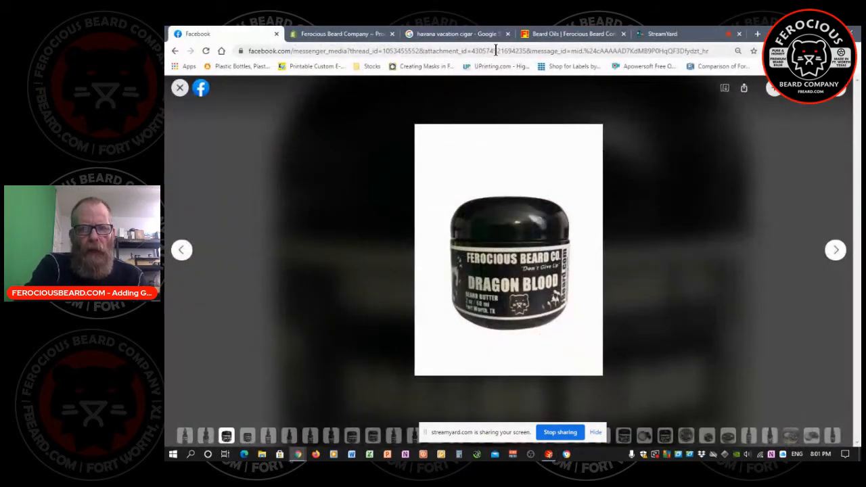
{"action": "left_click", "coordinate": [317, 35]}
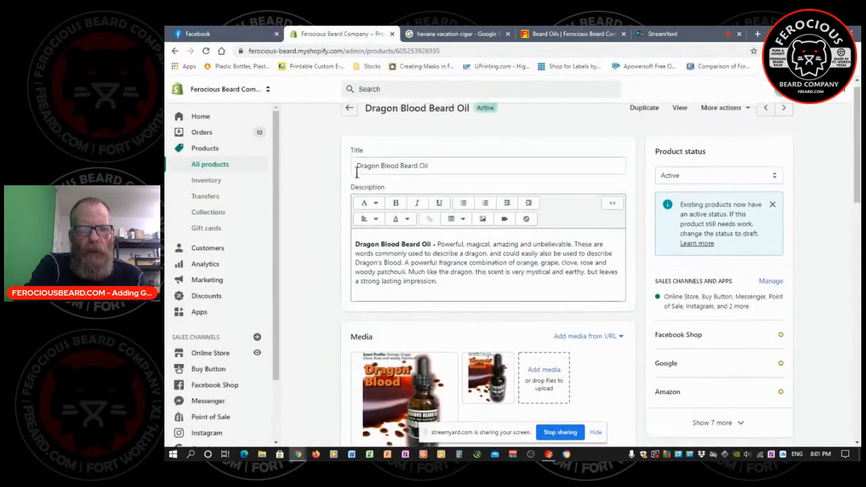
{"action": "scroll", "coordinate": [357, 172], "scroll_direction": "up", "scroll_amount": 1}
{"action": "left_click", "coordinate": [350, 119]}
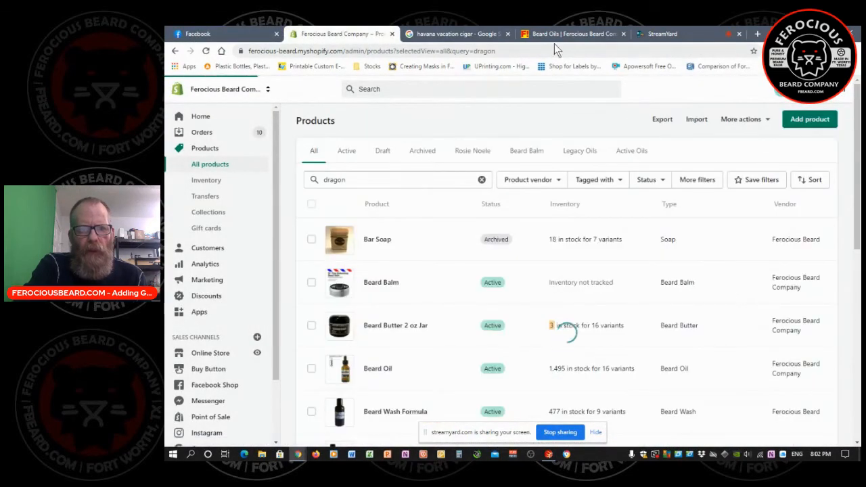
Review the beard oil and beard balm product images on the ferociousbeard.com storefront, including the remaining balms in the carousel.
{"action": "left_click", "coordinate": [558, 35]}
{"action": "scroll", "coordinate": [491, 172], "scroll_direction": "up", "scroll_amount": 1}
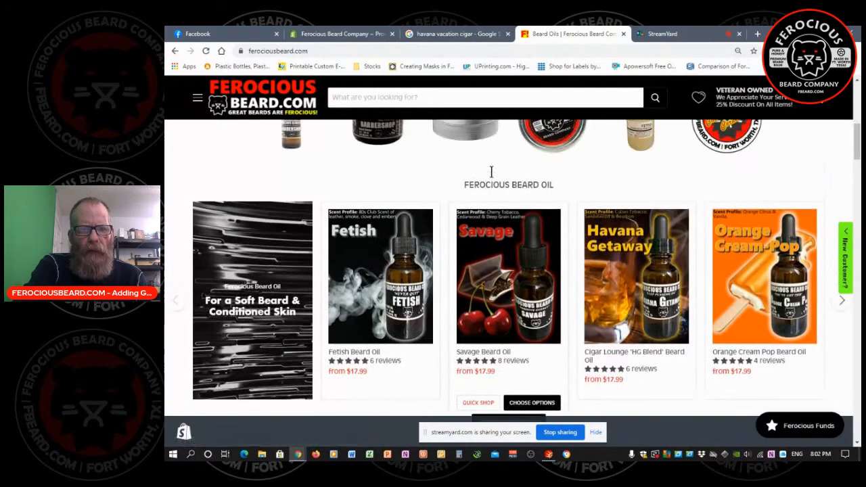
{"action": "scroll", "coordinate": [492, 173], "scroll_direction": "down", "scroll_amount": 1}
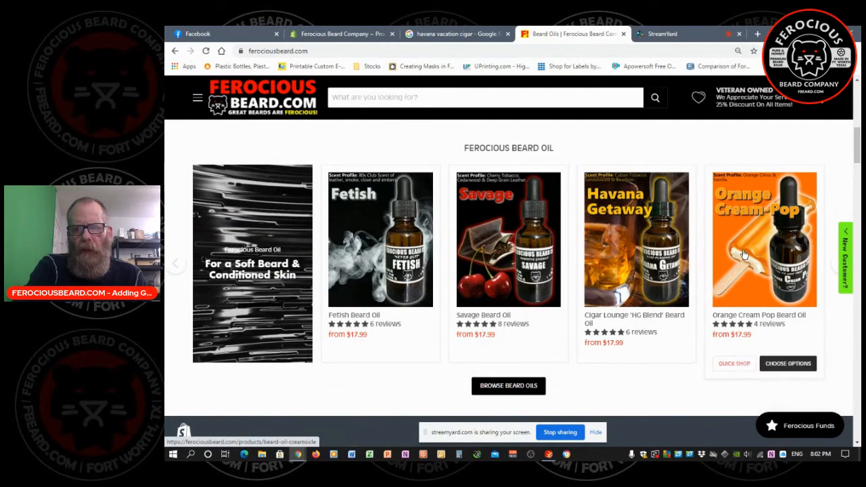
{"action": "scroll", "coordinate": [418, 243], "scroll_direction": "down", "scroll_amount": 4}
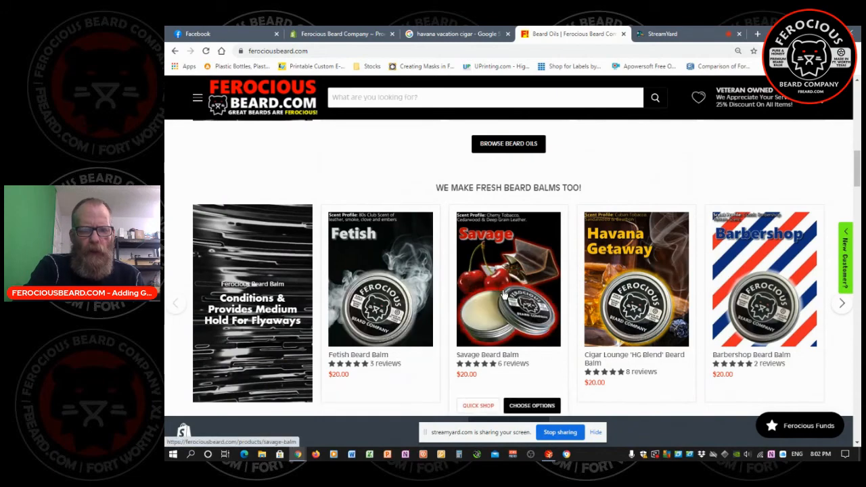
{"action": "left_click_drag", "start_coordinate": [763, 282], "coordinate": [346, 280]}
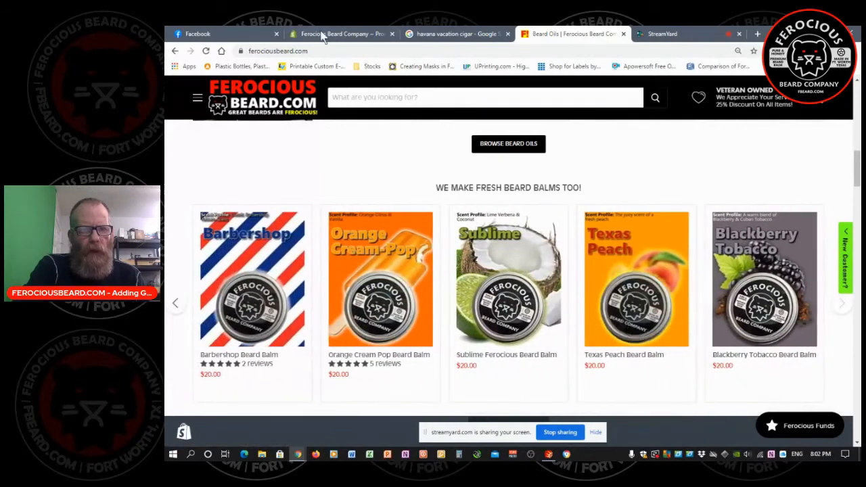
Search the Shopify product list for "dragon blood" and look through the results for the Dragon Blood products.
{"action": "left_click", "coordinate": [327, 35]}
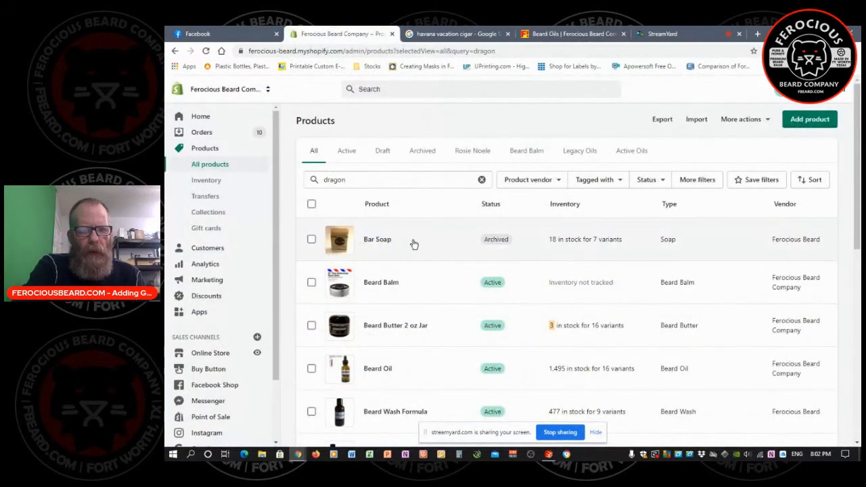
{"action": "left_click", "coordinate": [373, 180]}
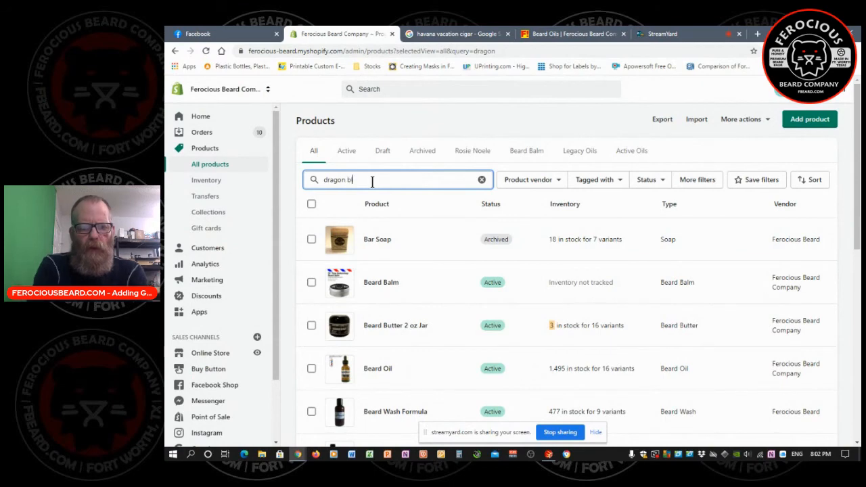
{"action": "type", "text": "blood"}
{"action": "scroll", "coordinate": [396, 207], "scroll_direction": "down", "scroll_amount": 3}
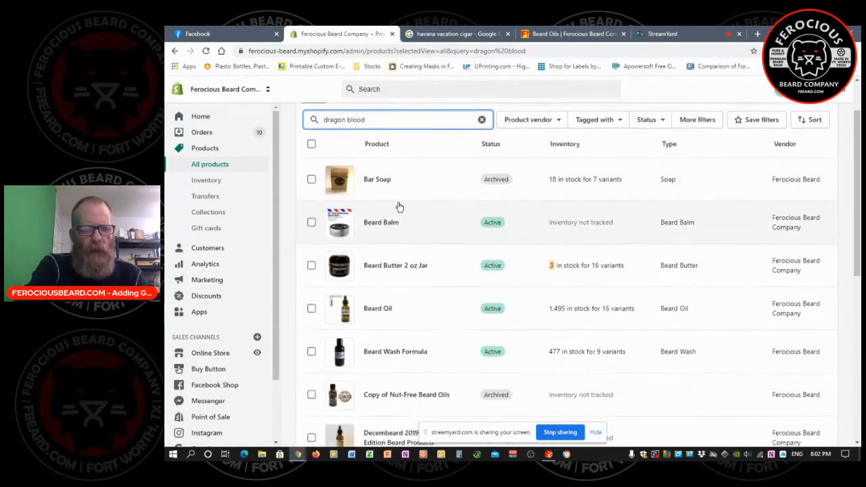
{"action": "scroll", "coordinate": [406, 212], "scroll_direction": "down", "scroll_amount": 3}
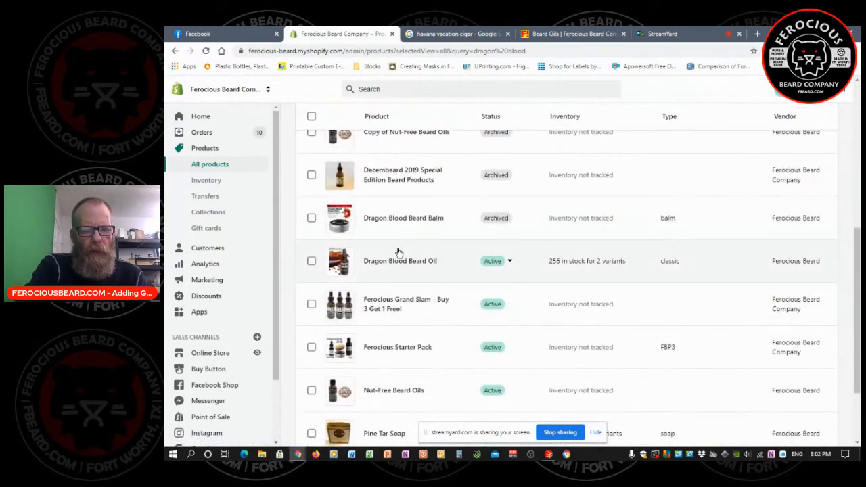
Unarchive the Dragon Blood Beard Balm product and save it with its status set to Active.
{"action": "left_click", "coordinate": [407, 221]}
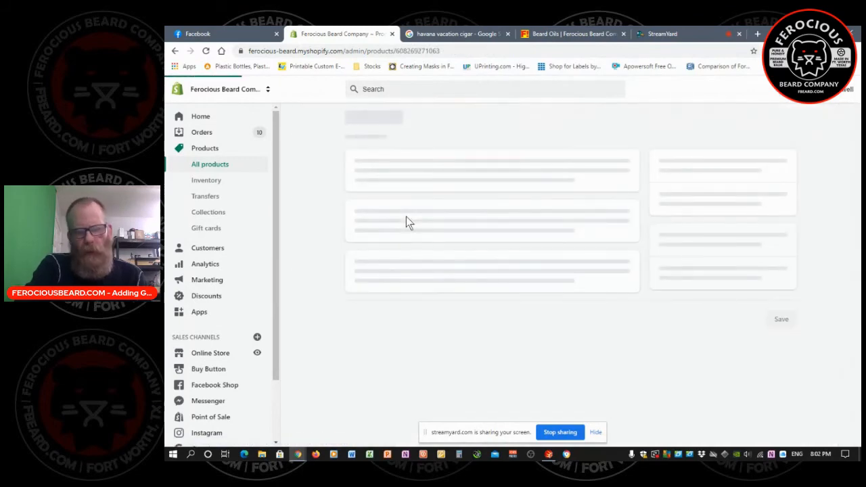
{"action": "left_click", "coordinate": [707, 247]}
{"action": "left_click", "coordinate": [604, 291]}
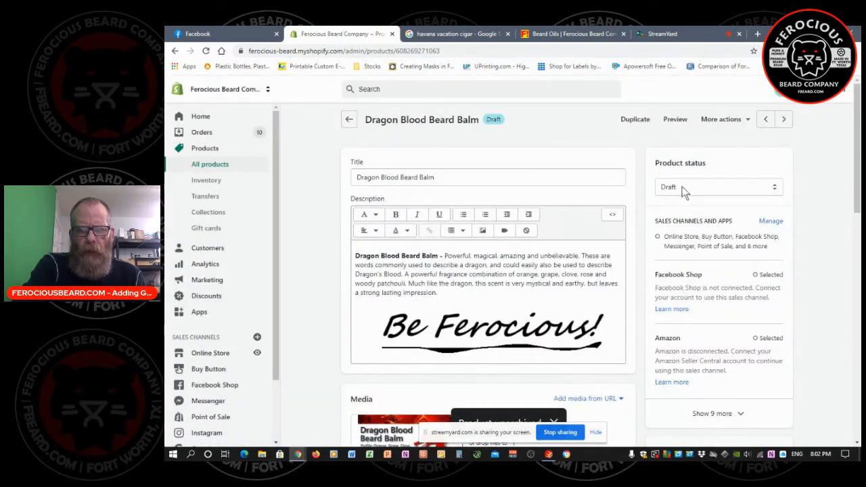
{"action": "left_click", "coordinate": [684, 191]}
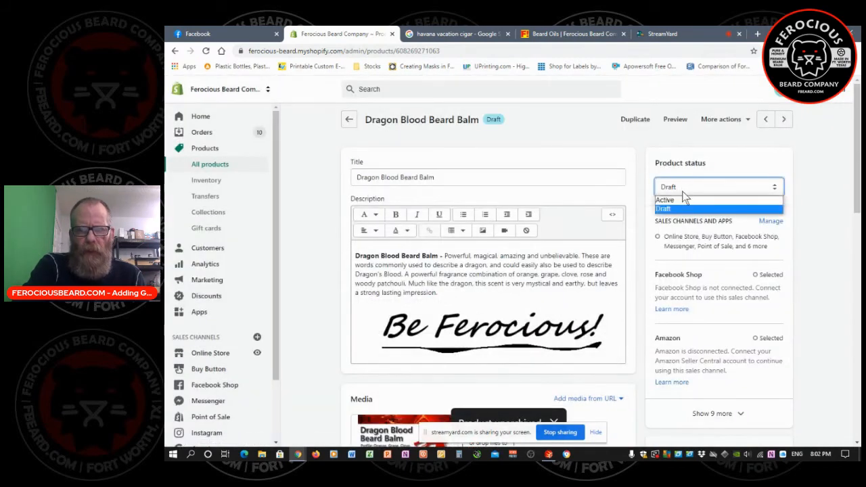
{"action": "left_click", "coordinate": [685, 200]}
{"action": "left_click", "coordinate": [782, 95]}
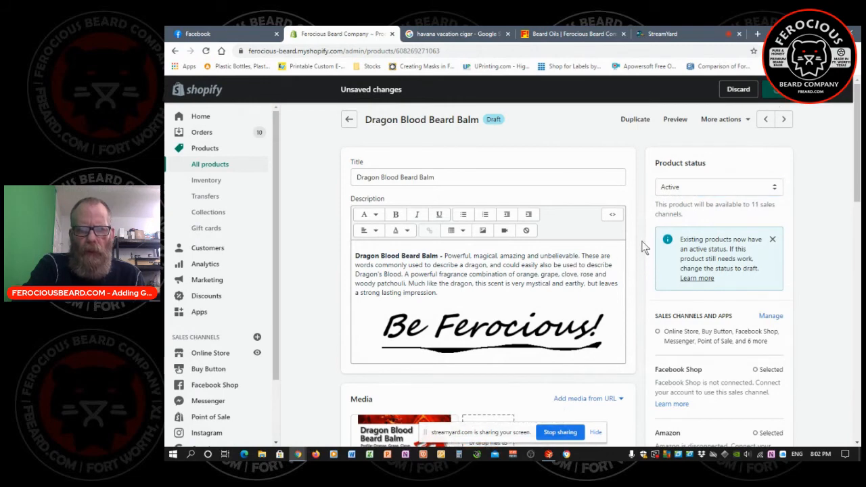
Add the dragonbloodclosed and dragonbloodopen images from the 2021 Beard Balms folder to the product's media.
{"action": "scroll", "coordinate": [645, 248], "scroll_direction": "down", "scroll_amount": 3}
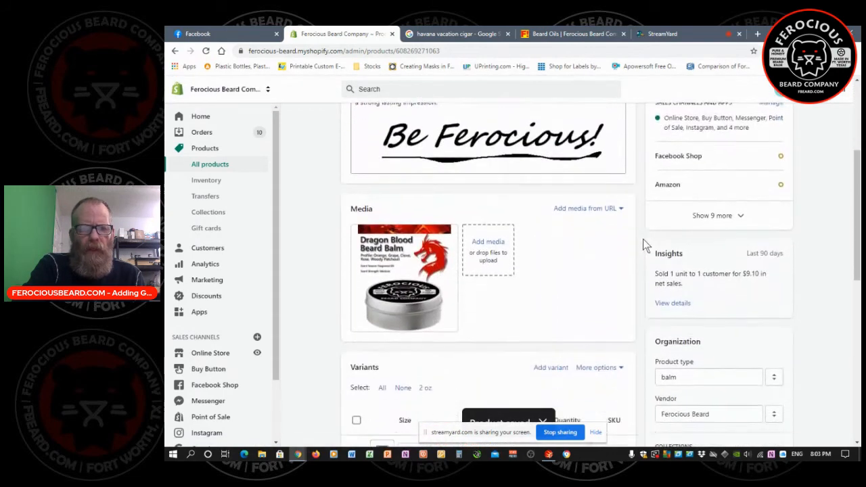
{"action": "scroll", "coordinate": [645, 248], "scroll_direction": "down", "scroll_amount": 1}
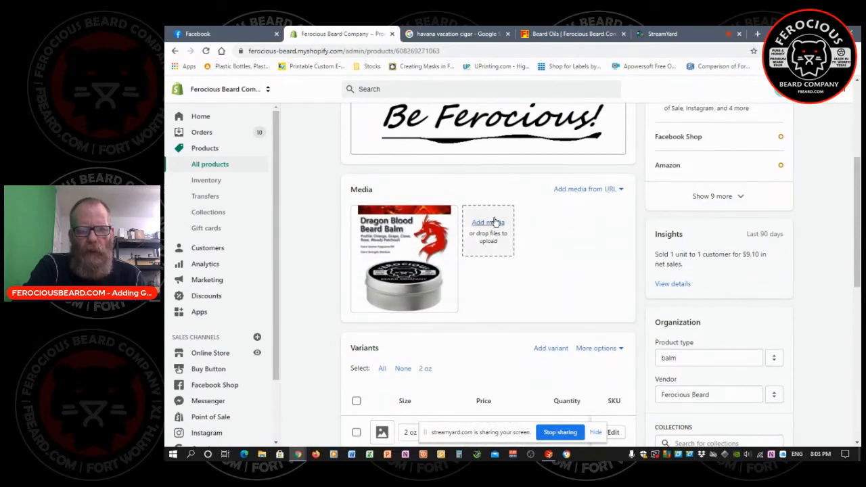
{"action": "left_click", "coordinate": [500, 239]}
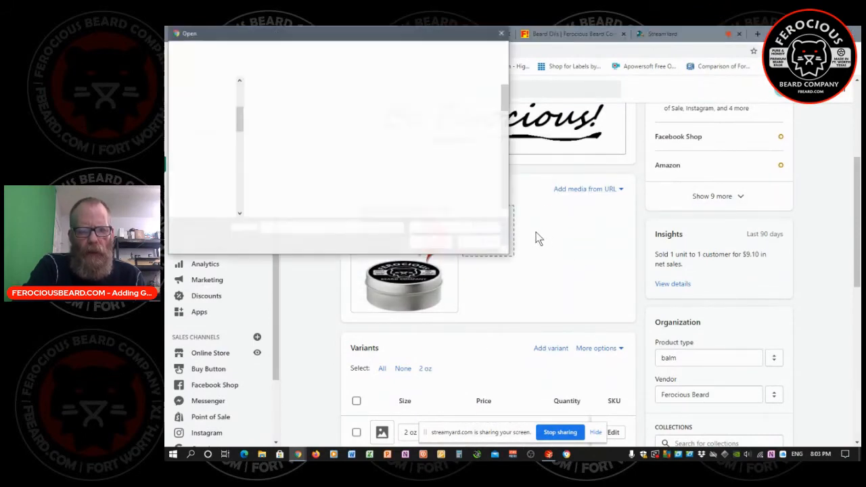
{"action": "left_click", "coordinate": [293, 50]}
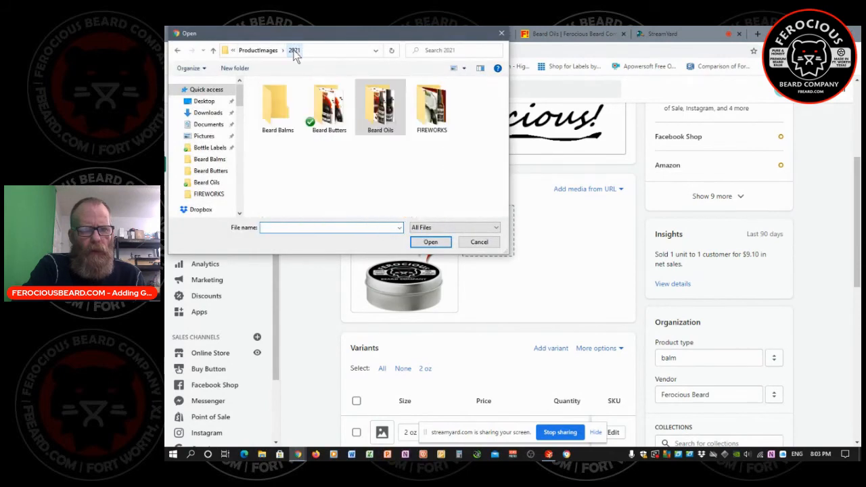
{"action": "double_click", "coordinate": [276, 108]}
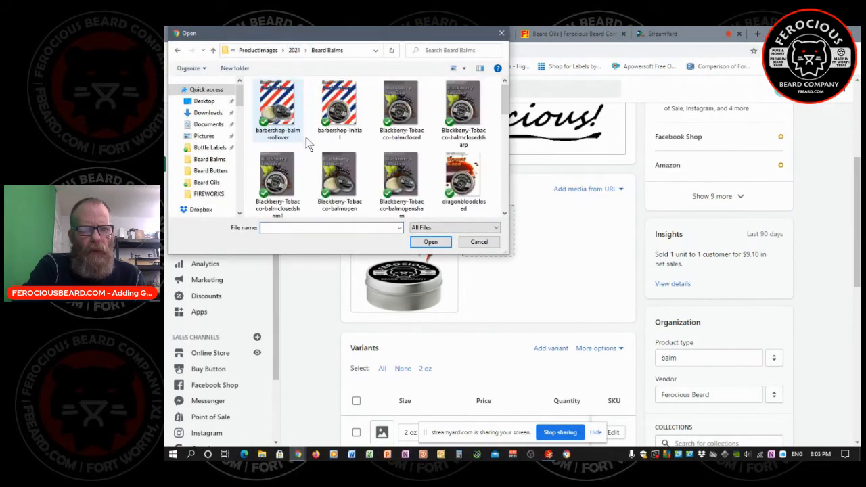
{"action": "scroll", "coordinate": [440, 169], "scroll_direction": "down", "scroll_amount": 2}
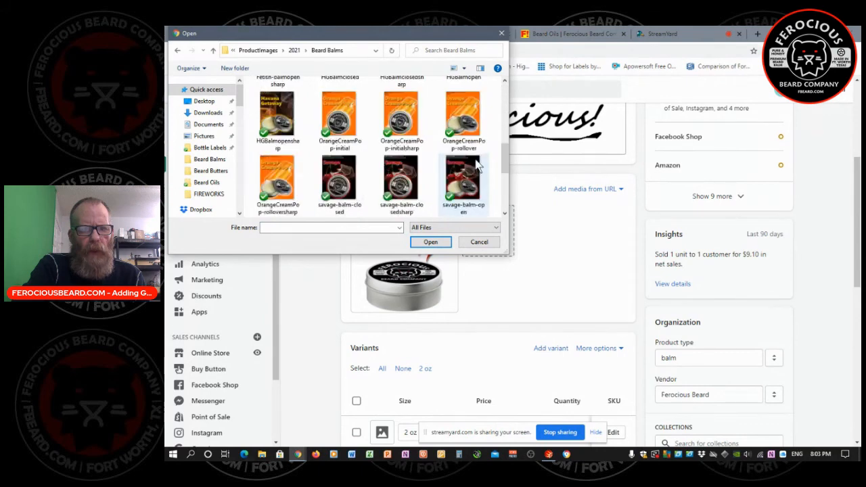
{"action": "scroll", "coordinate": [468, 168], "scroll_direction": "up", "scroll_amount": 3}
{"action": "left_click", "coordinate": [461, 179]}
{"action": "scroll", "coordinate": [463, 183], "scroll_direction": "down", "scroll_amount": 2}
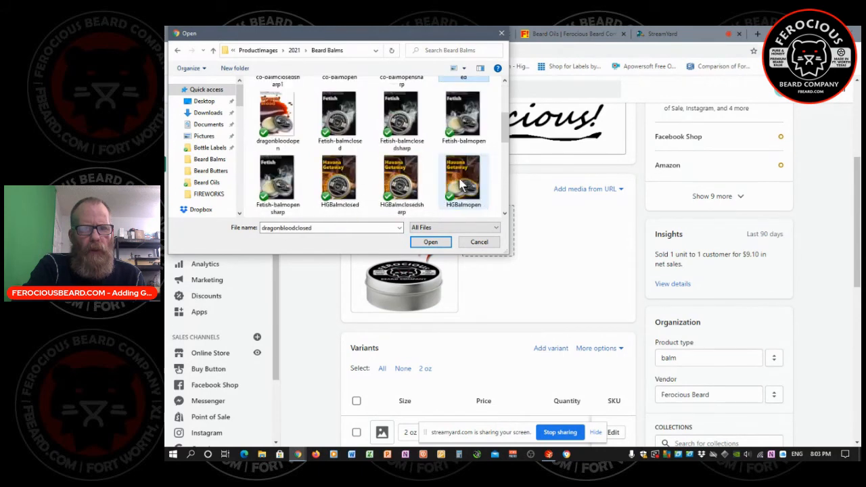
{"action": "left_click", "coordinate": [274, 119], "text": "ctrl"}
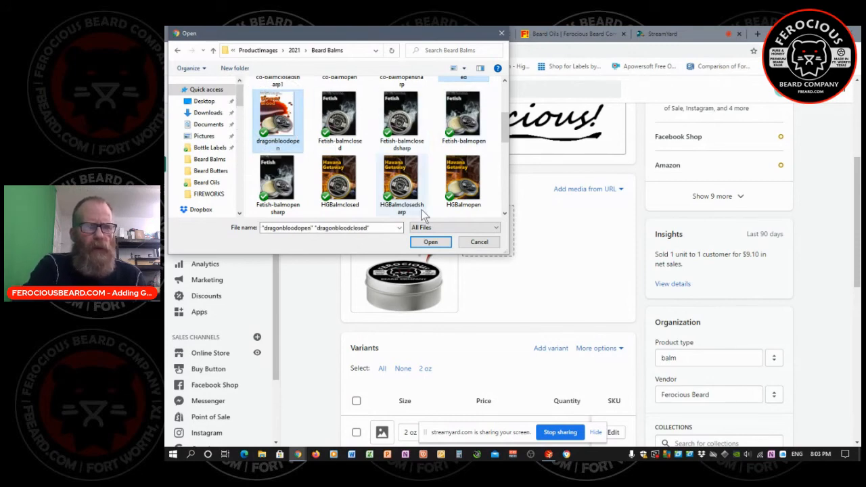
{"action": "left_click", "coordinate": [437, 243]}
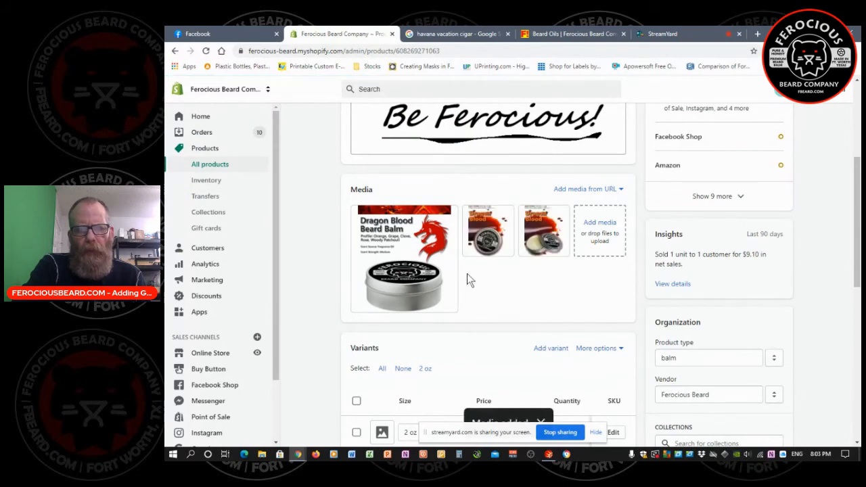
Delete the old Dragon Blood Beard Balm image with the red dragon from the product's media.
{"action": "left_click", "coordinate": [360, 214]}
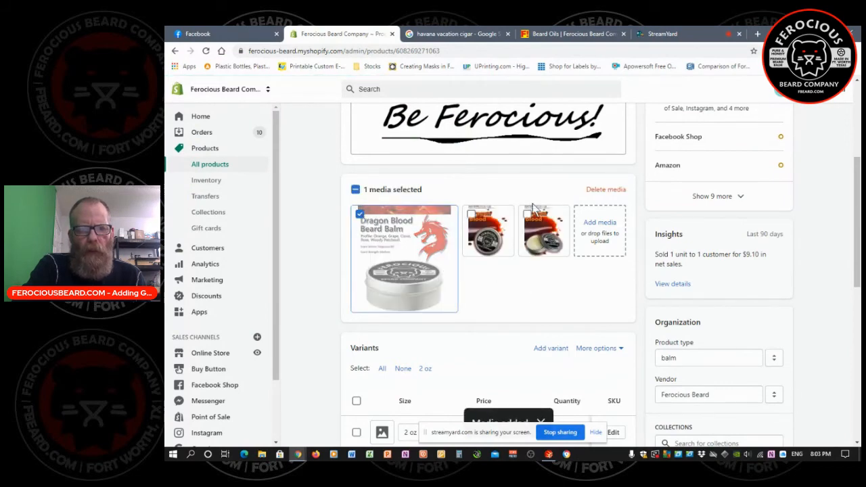
{"action": "left_click", "coordinate": [597, 190]}
{"action": "left_click", "coordinate": [633, 292]}
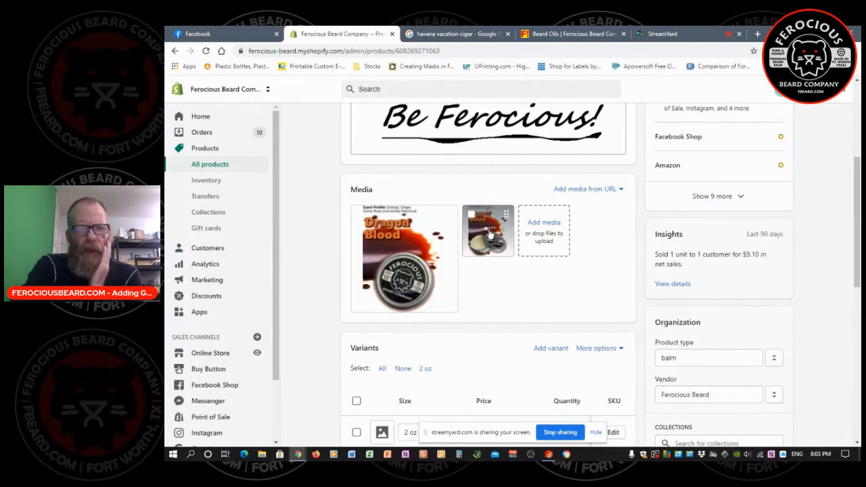
Reload the ferociousbeard.com storefront and open the Dragon Blood Beard Balm page from the beard balm carousel.
{"action": "left_click", "coordinate": [560, 37]}
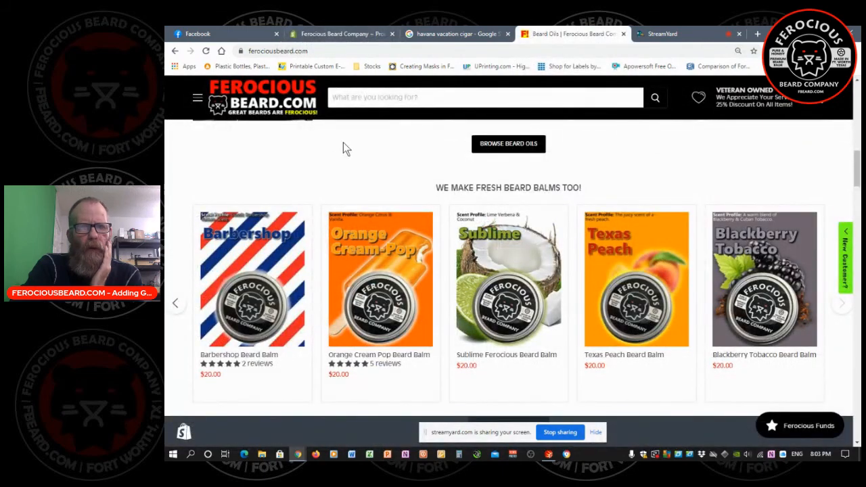
{"action": "left_click", "coordinate": [207, 51]}
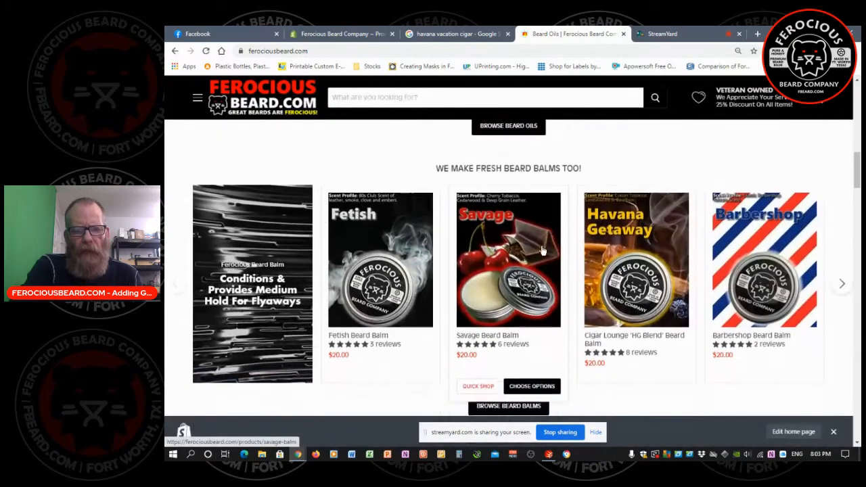
{"action": "left_click_drag", "start_coordinate": [643, 272], "coordinate": [456, 264]}
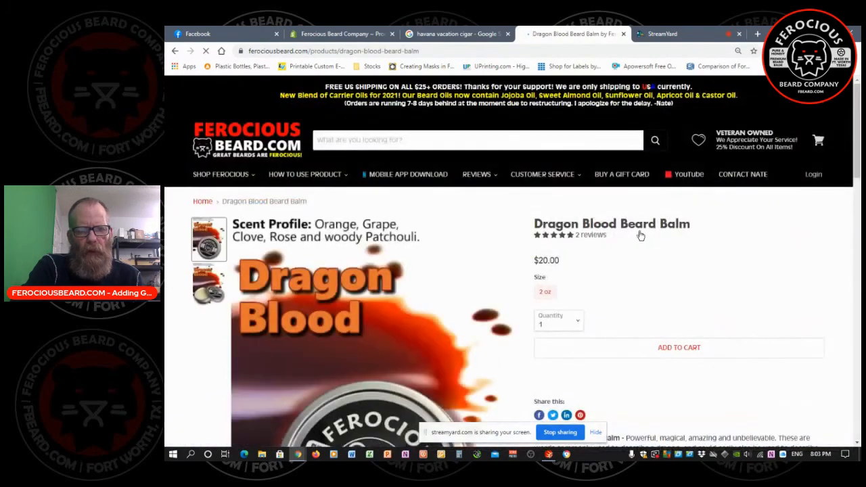
Examine the closed and open tin images on the Dragon Blood Beard Balm product page, and switch to StreamYard.
{"action": "scroll", "coordinate": [304, 279], "scroll_direction": "down", "scroll_amount": 3}
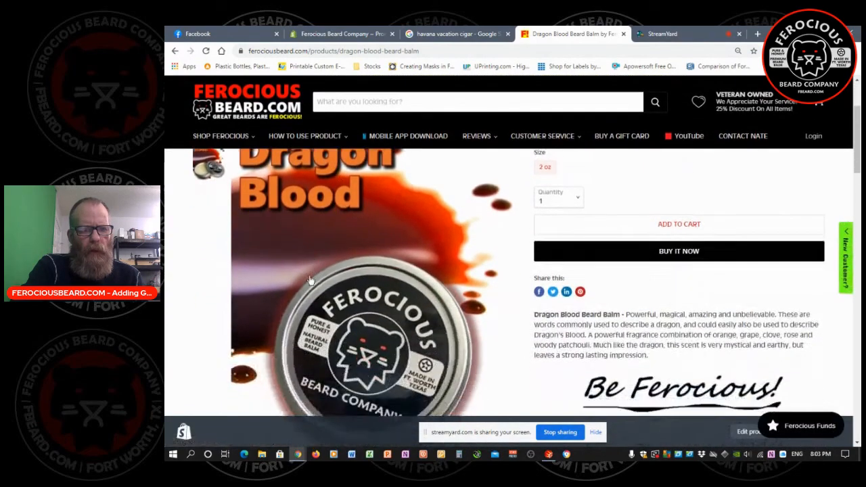
{"action": "scroll", "coordinate": [304, 279], "scroll_direction": "up", "scroll_amount": 1}
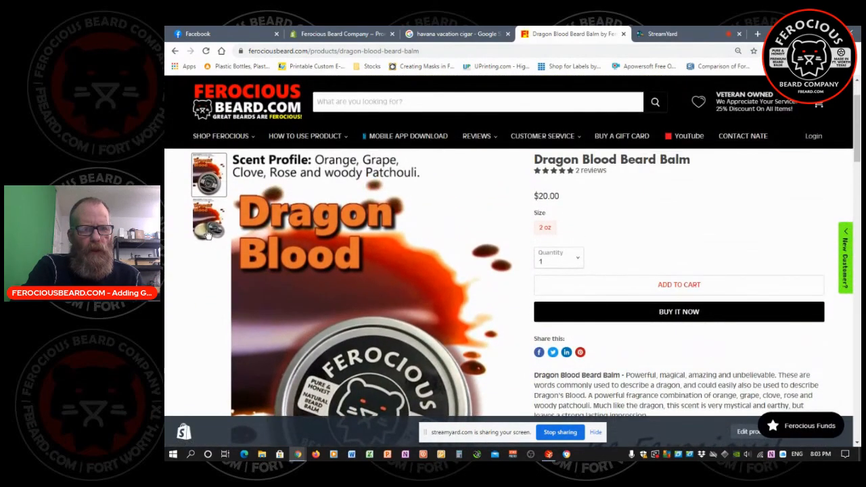
{"action": "left_click", "coordinate": [208, 233]}
{"action": "scroll", "coordinate": [224, 257], "scroll_direction": "down", "scroll_amount": 3}
{"action": "scroll", "coordinate": [247, 274], "scroll_direction": "up", "scroll_amount": 3}
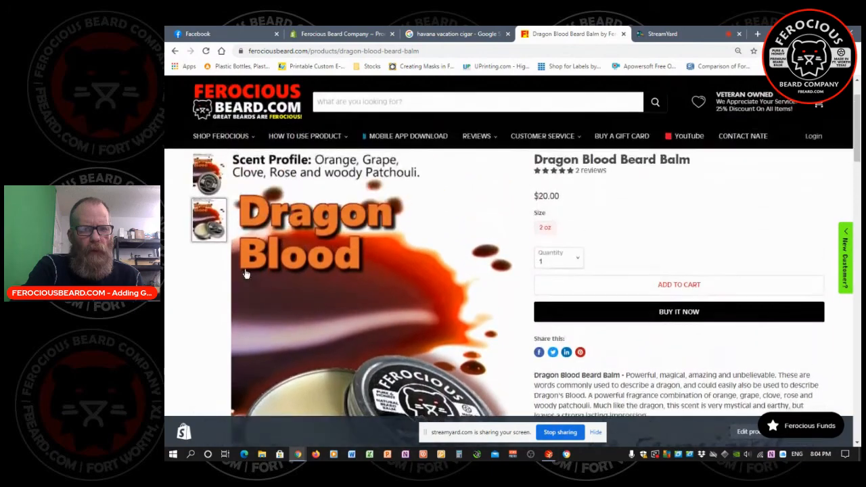
{"action": "scroll", "coordinate": [247, 273], "scroll_direction": "up", "scroll_amount": 1}
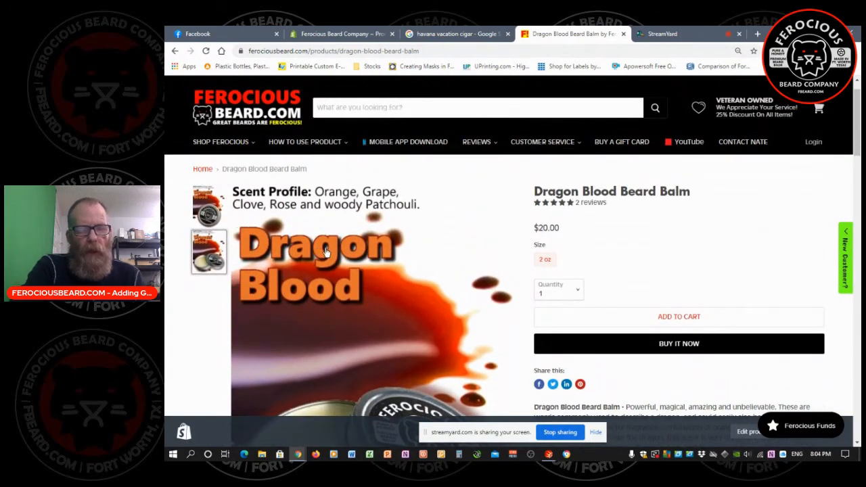
{"action": "scroll", "coordinate": [344, 260], "scroll_direction": "down", "scroll_amount": 3}
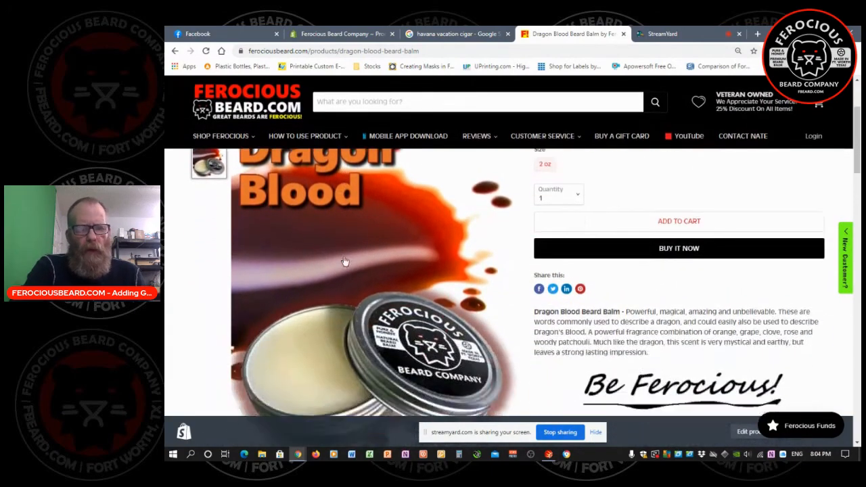
{"action": "scroll", "coordinate": [345, 261], "scroll_direction": "up", "scroll_amount": 2}
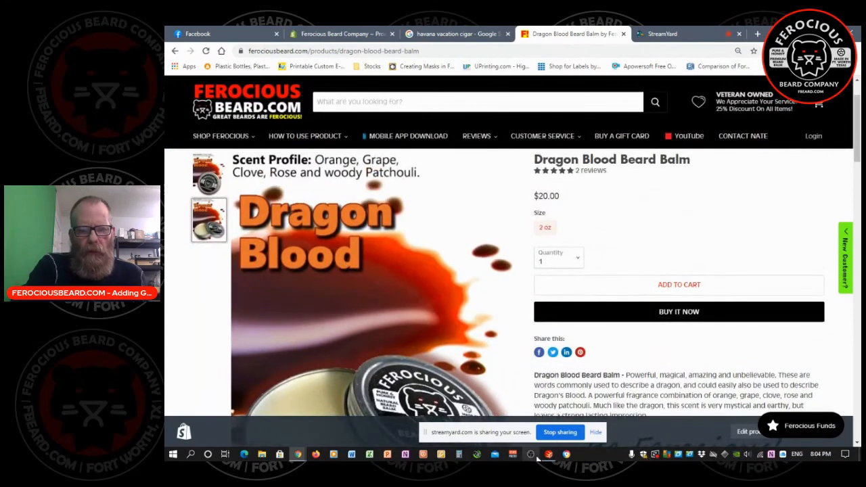
{"action": "left_click", "coordinate": [650, 36]}
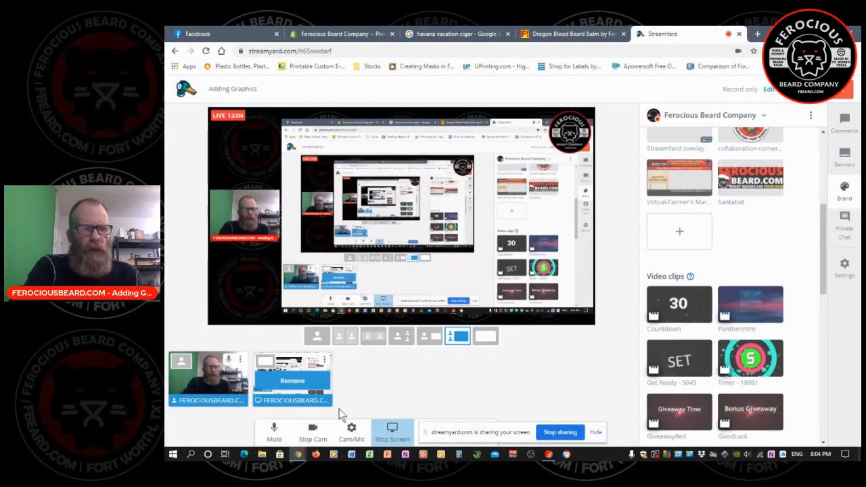